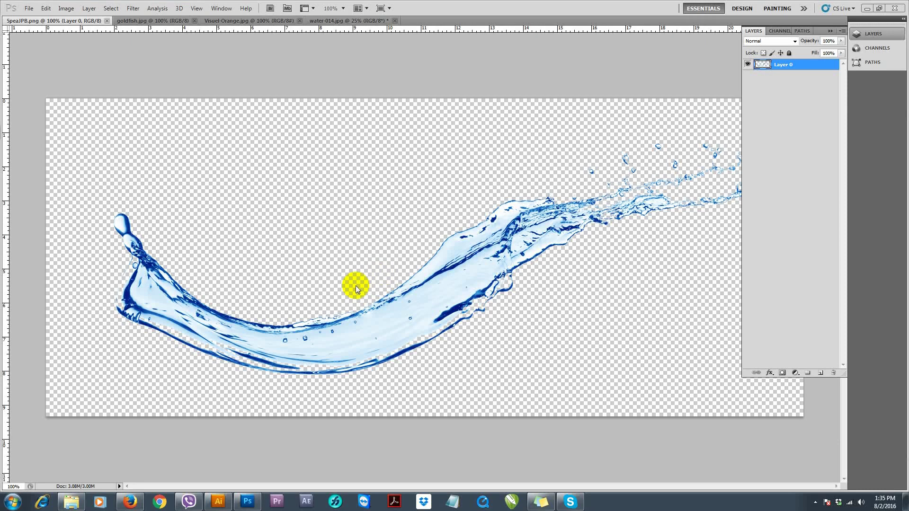
Create a new 1200 × 800 pixel document with a white background
click(30, 8)
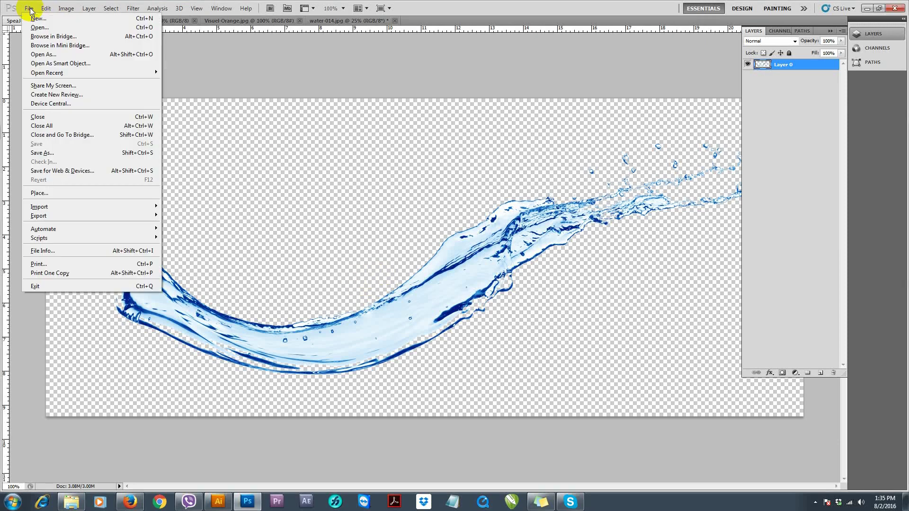
click(52, 18)
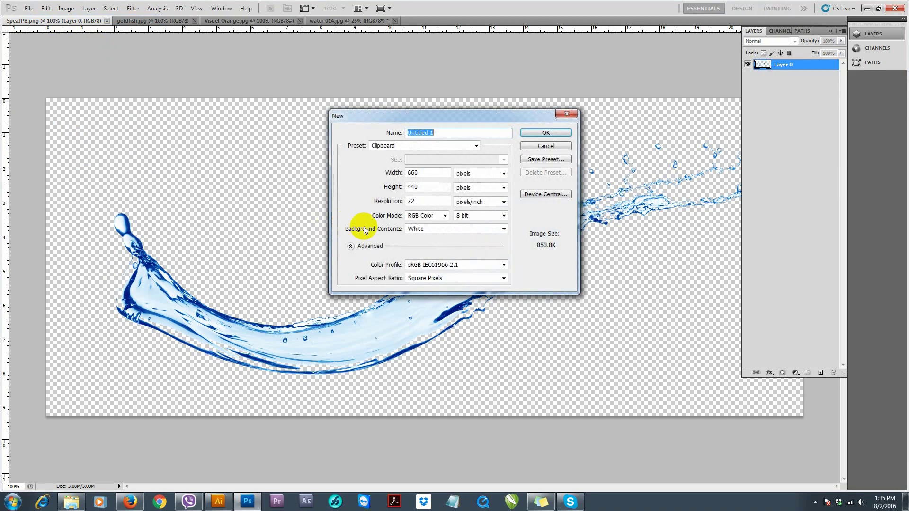
click(473, 174)
click(469, 181)
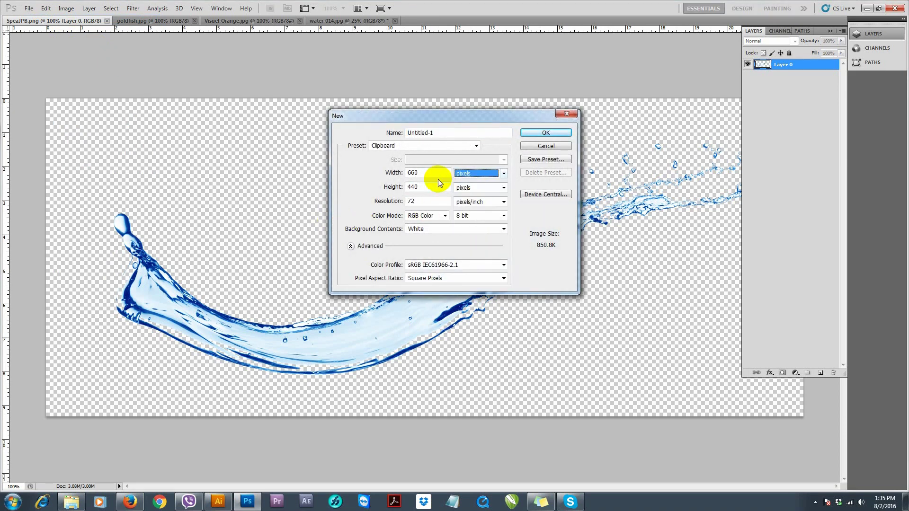
click(428, 174)
text(1200)
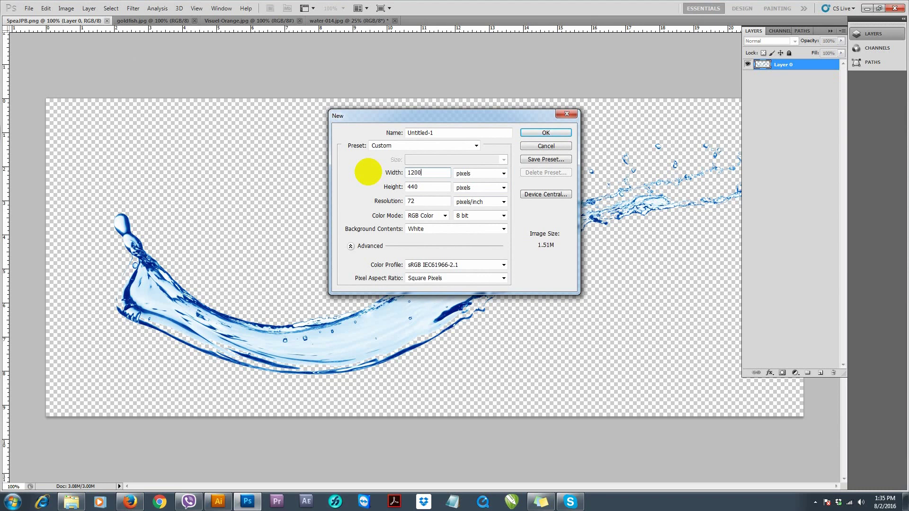
key(Tab)
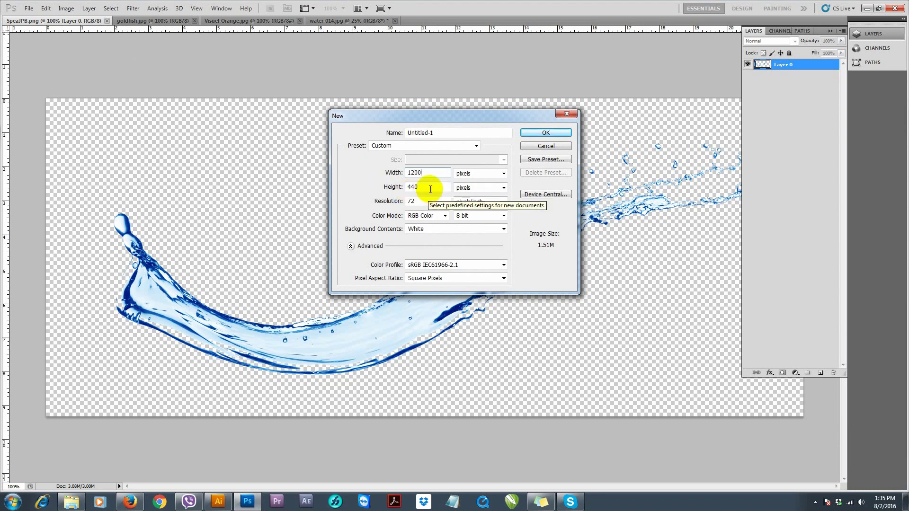
text(00)
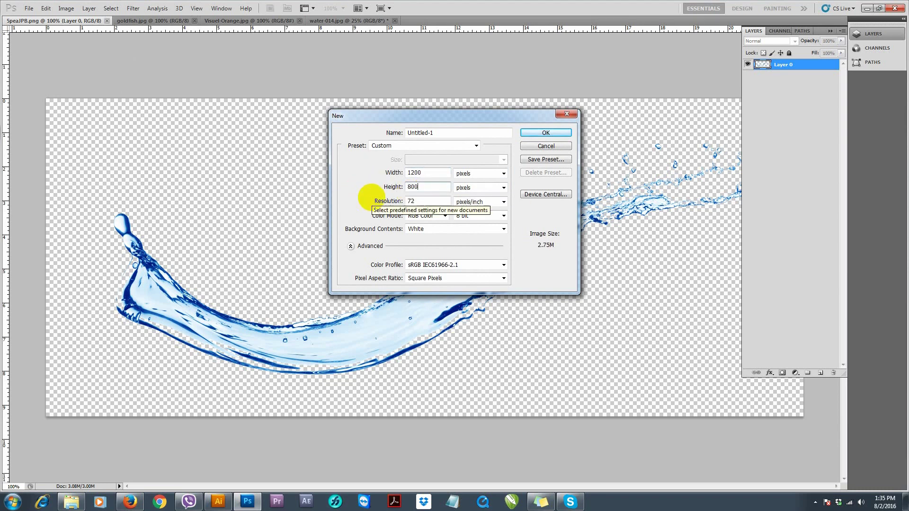
key(Tab)
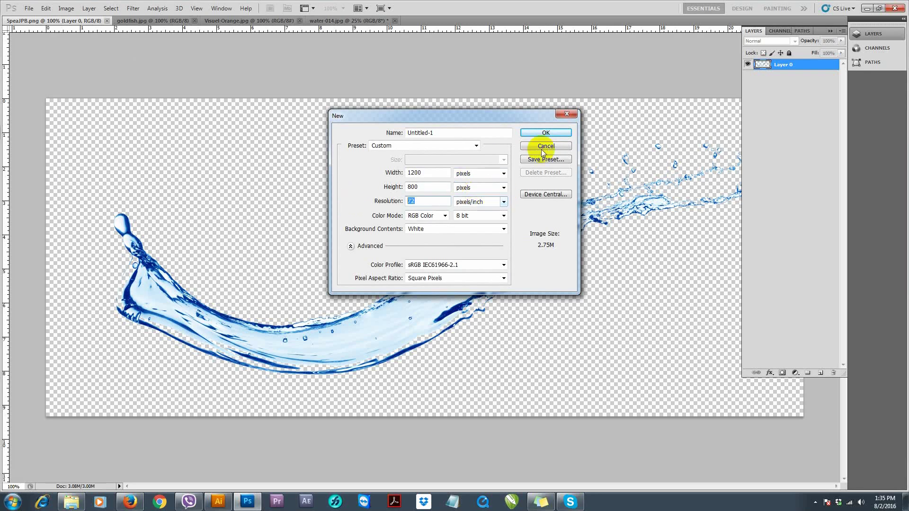
click(548, 134)
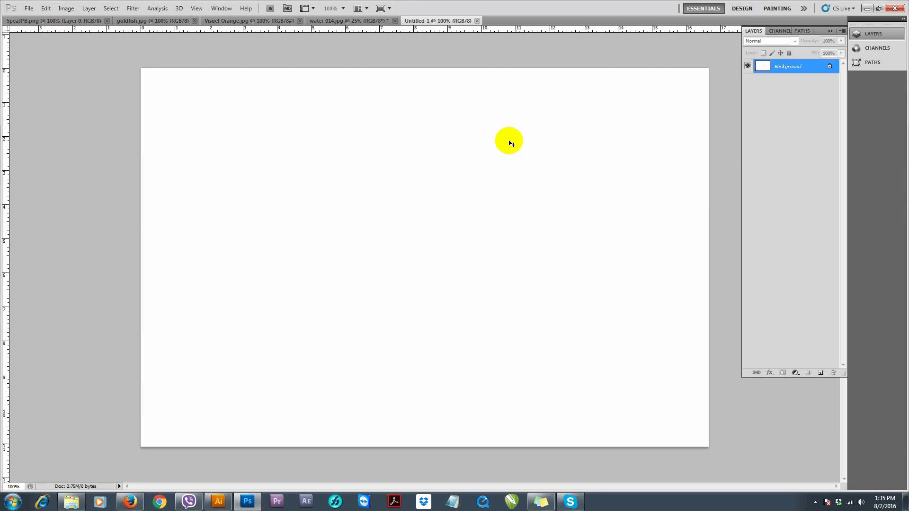
Add a new layer and set the gradient's left stop to light blue
click(819, 373)
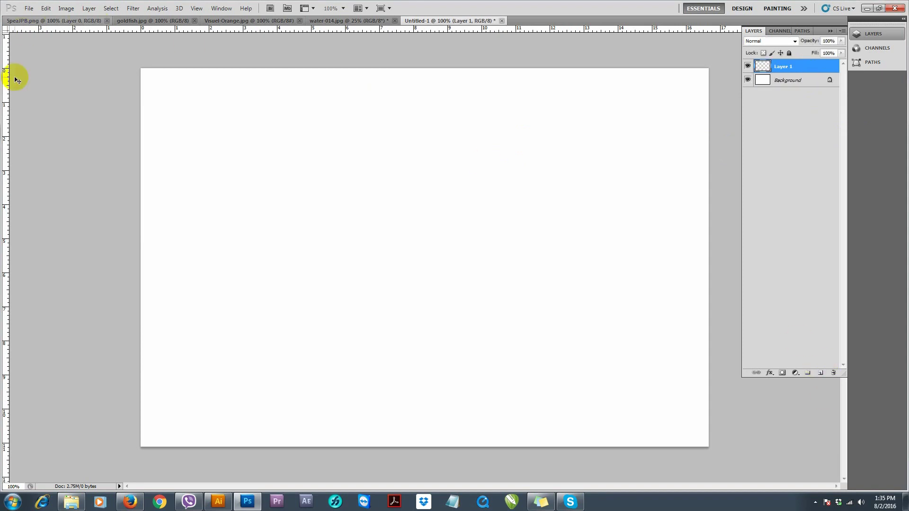
key(Tab)
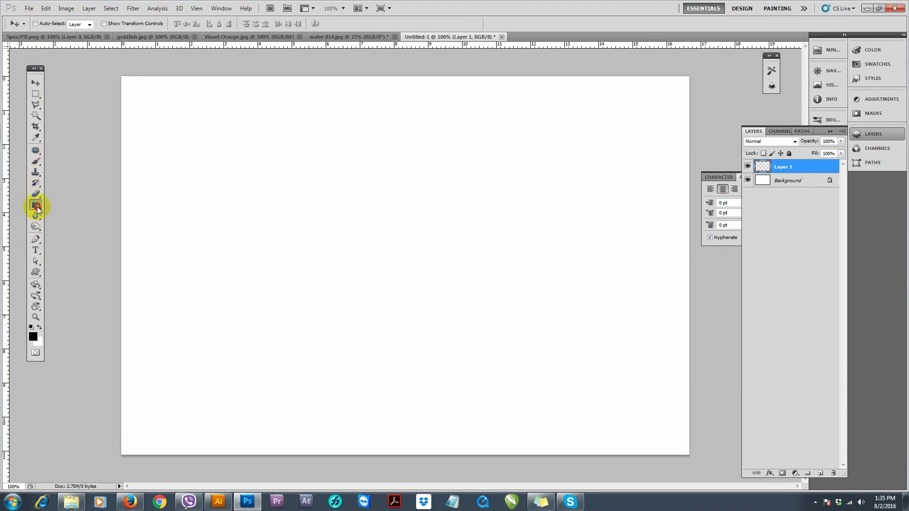
click(37, 207)
click(54, 24)
click(367, 251)
click(413, 292)
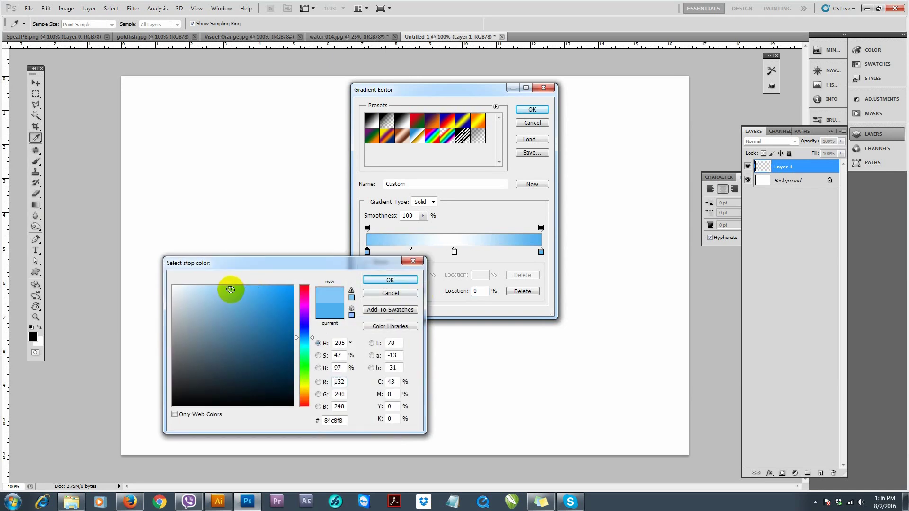
click(376, 280)
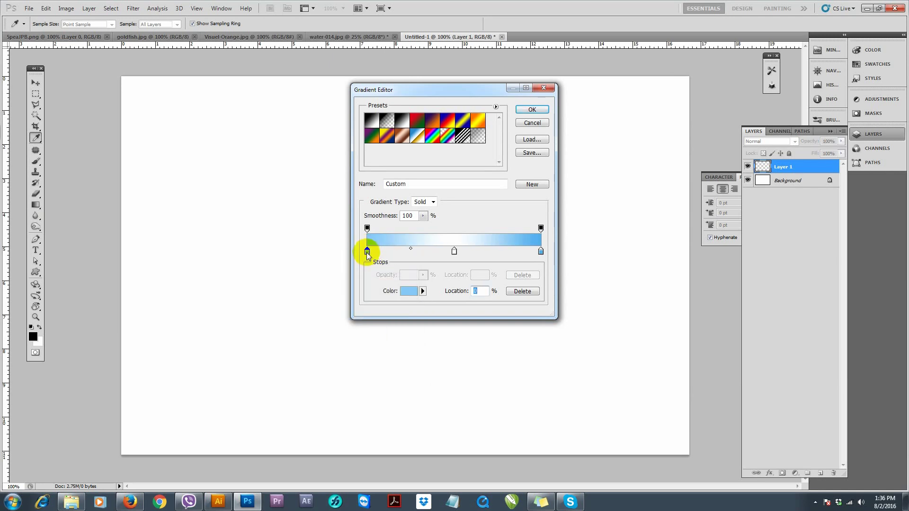
Finish the light blue–white–light blue gradient and drag it horizontally across the canvas
drag(530, 254, 537, 270)
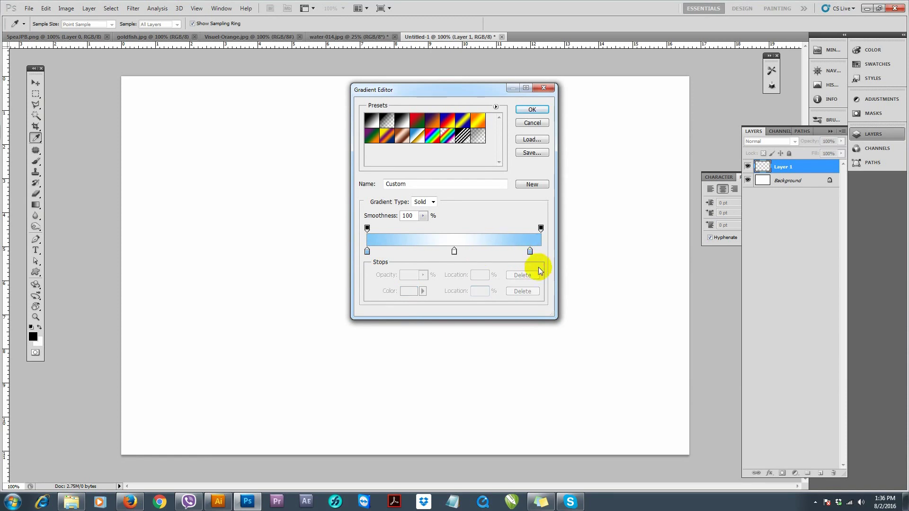
click(541, 251)
click(532, 109)
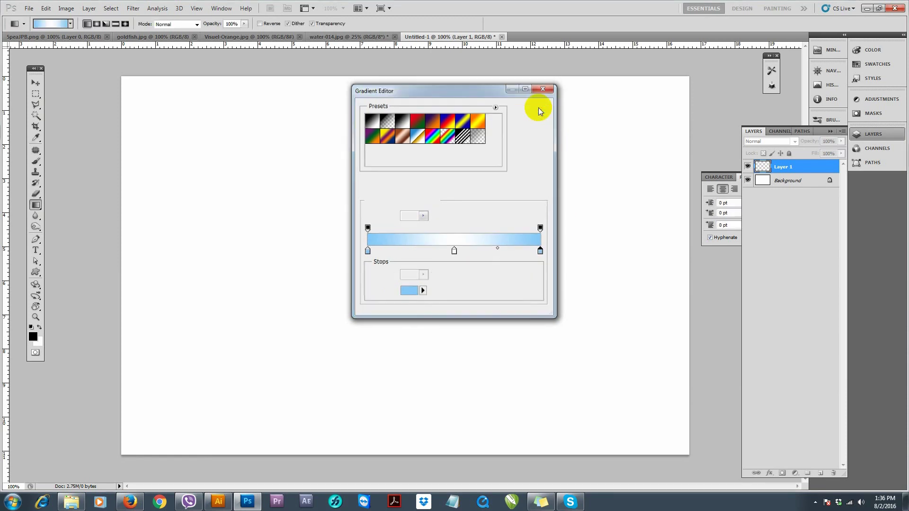
drag(96, 222, 700, 229)
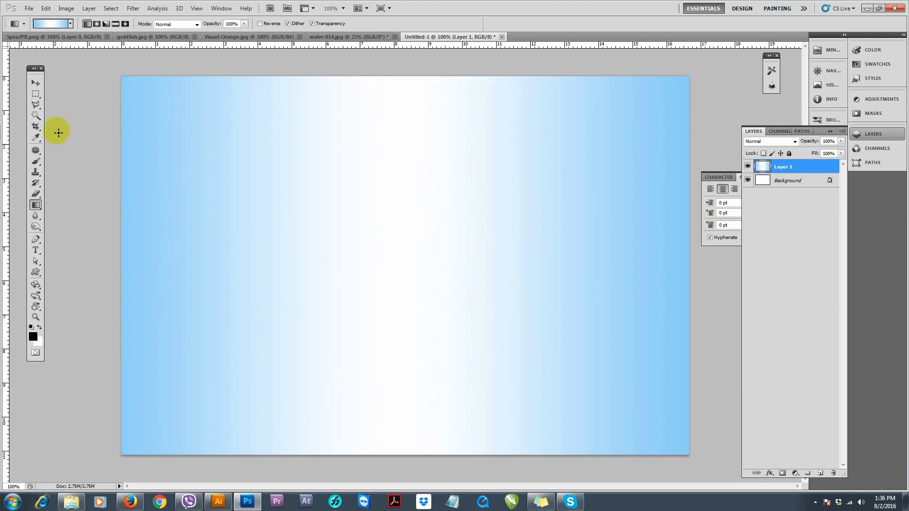
mouse_move(67, 243)
mouse_down()
mouse_move(743, 265)
mouse_move(753, 277)
mouse_up()
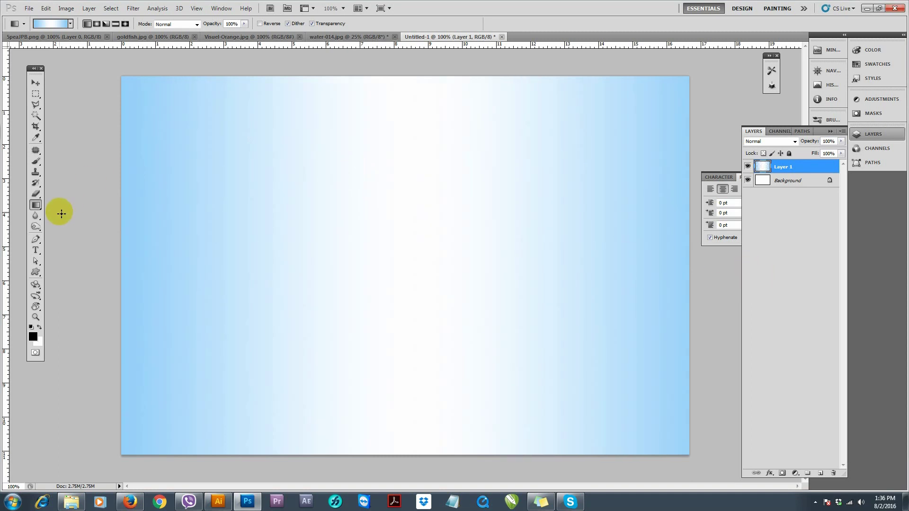
Bring the Visuel-Orange.jpg orange slices photo forward and zoom in to 200%
click(38, 39)
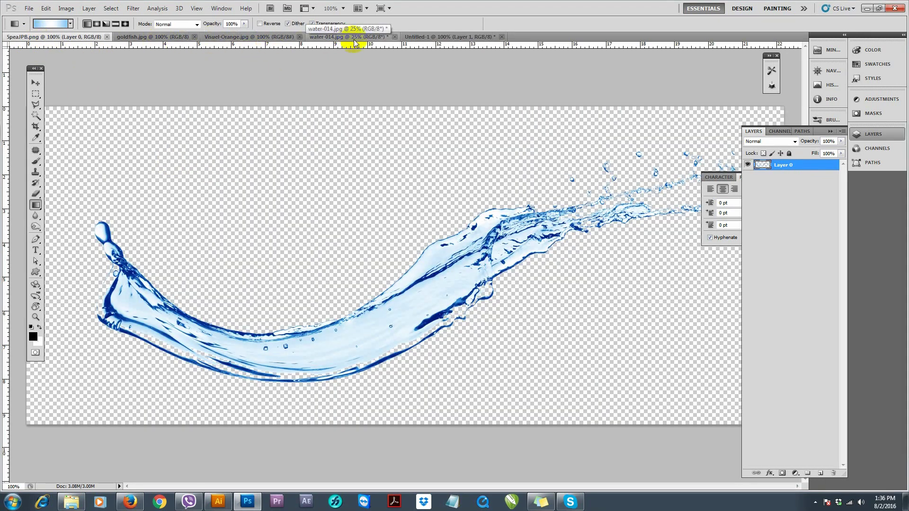
click(265, 37)
click(36, 83)
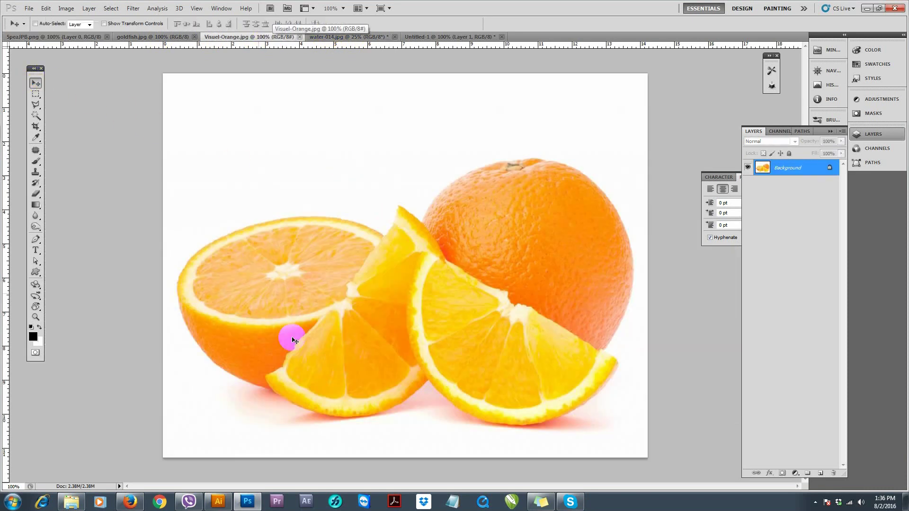
scroll(455, 297, up, 1)
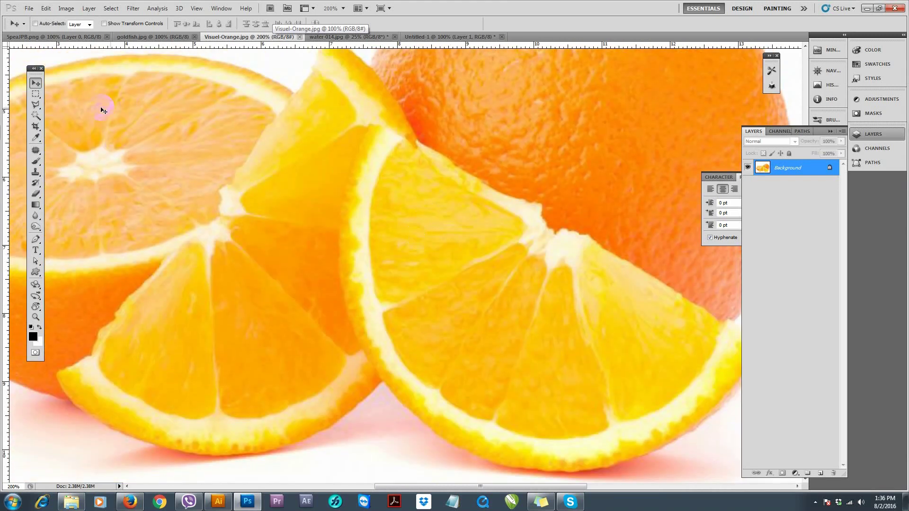
click(36, 106)
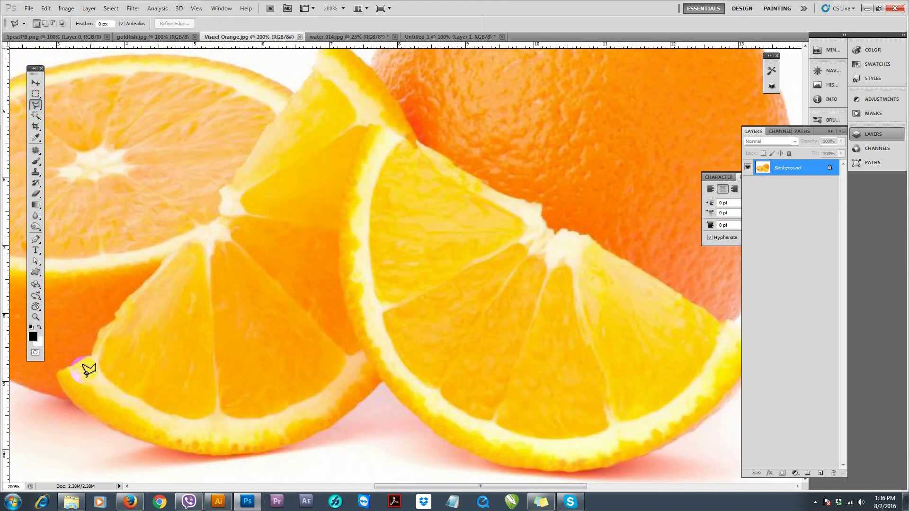
Start a polygonal lasso outline up the front-left slice to its tip and along the right slice's top
drag(61, 373, 78, 367)
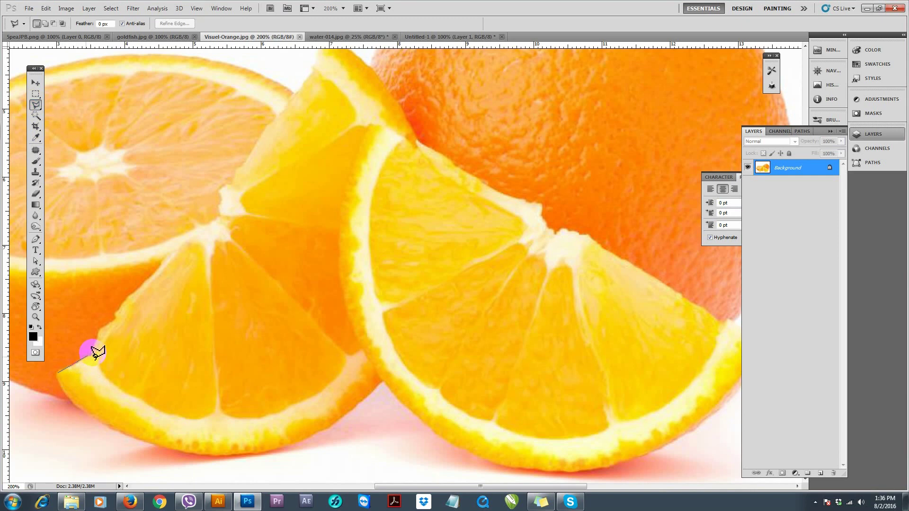
click(105, 327)
drag(120, 310, 171, 257)
click(187, 231)
click(219, 222)
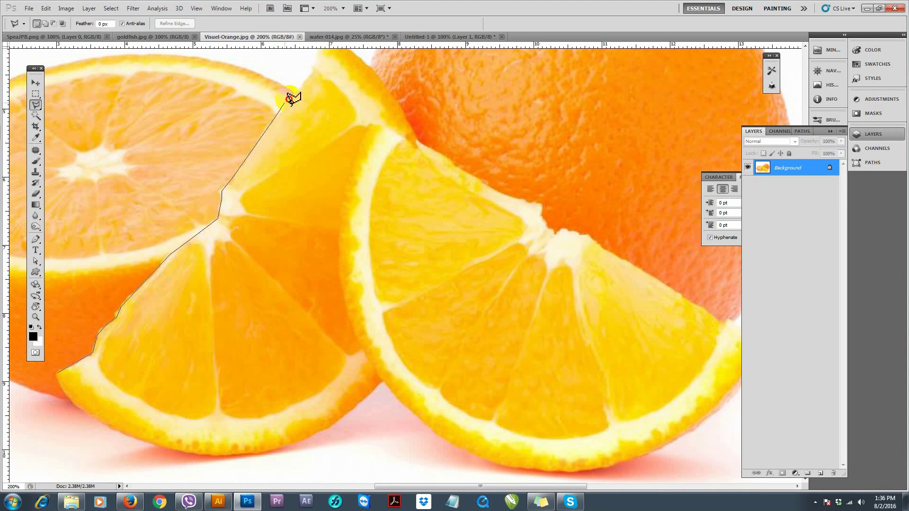
click(315, 61)
drag(332, 55, 324, 110)
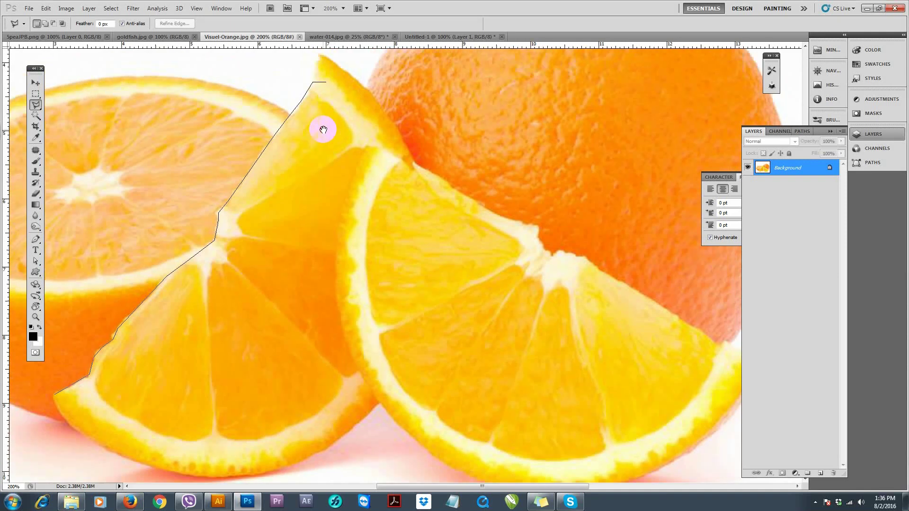
click(314, 88)
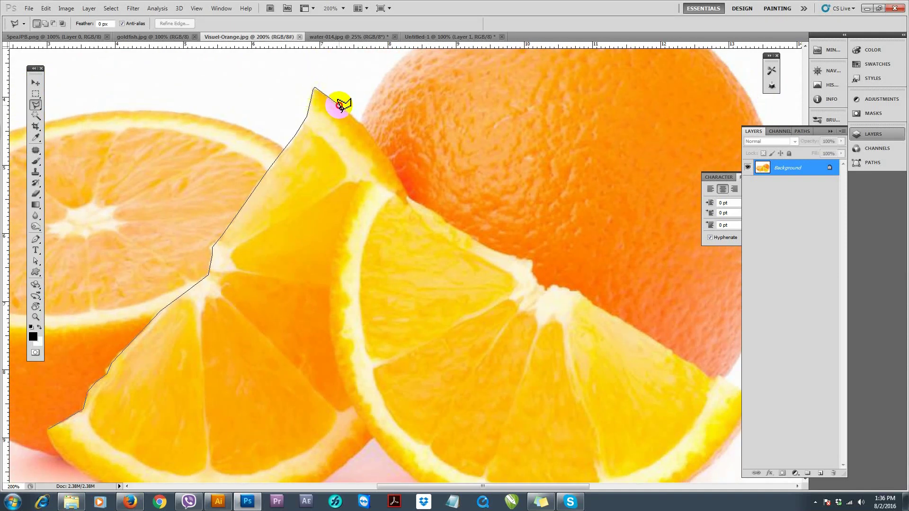
click(339, 105)
click(361, 124)
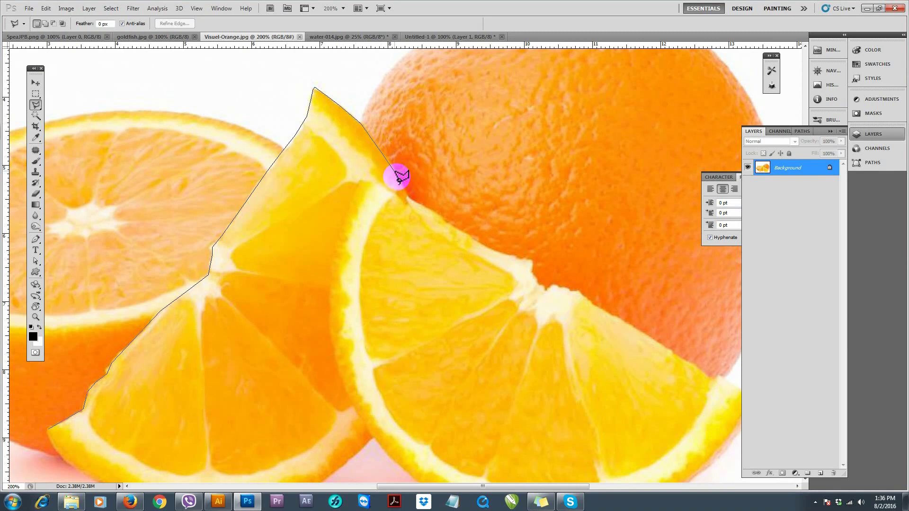
click(407, 198)
click(450, 226)
click(495, 250)
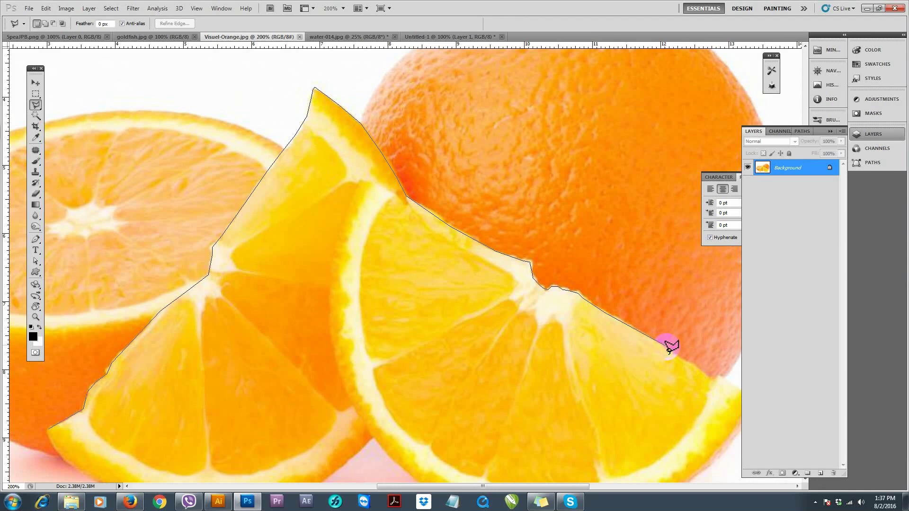
Continue the outline around the right slice's tip and back along its rind underside
drag(575, 284, 467, 147)
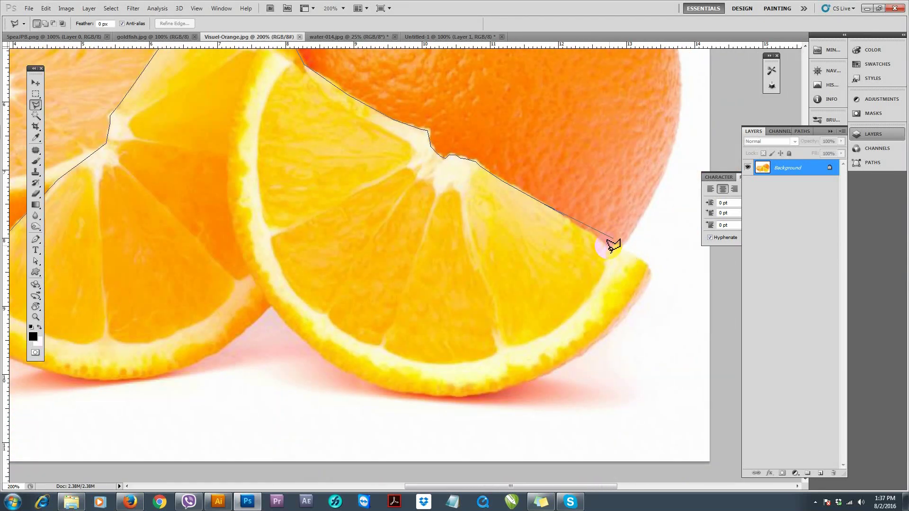
click(614, 247)
click(647, 267)
click(653, 279)
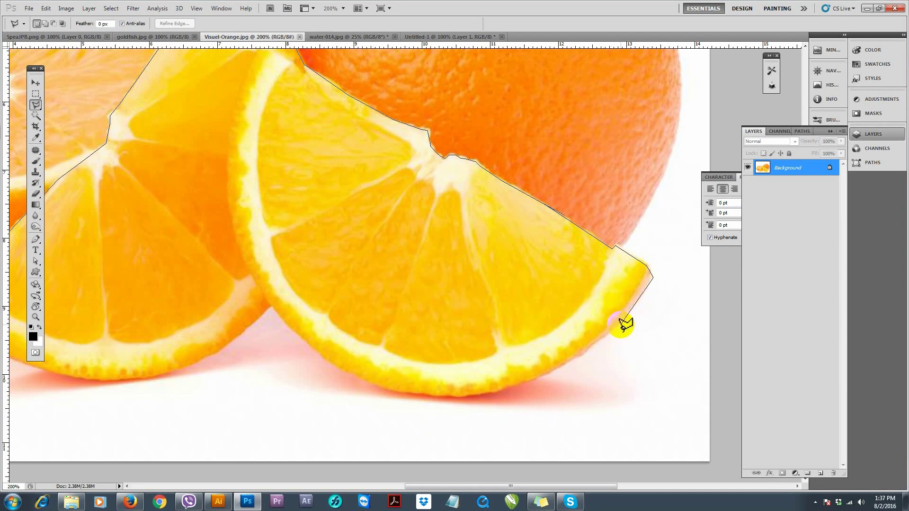
click(597, 347)
click(556, 370)
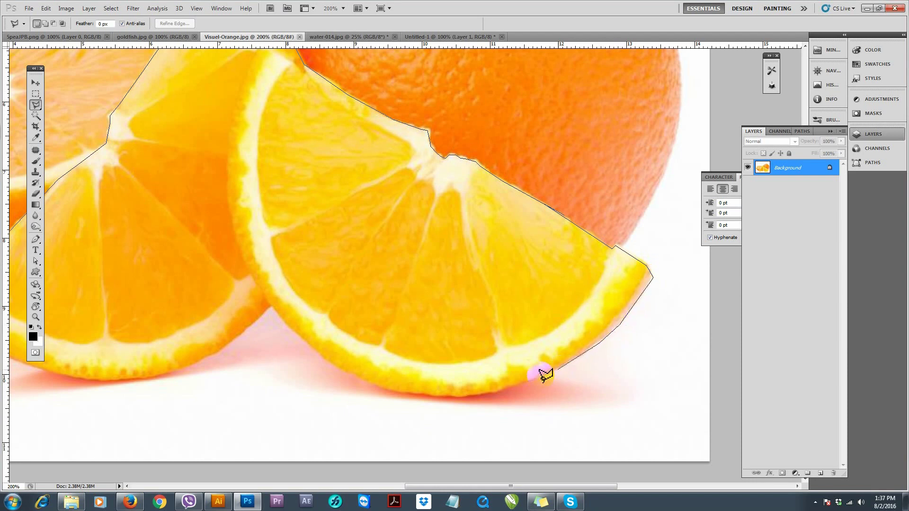
click(472, 400)
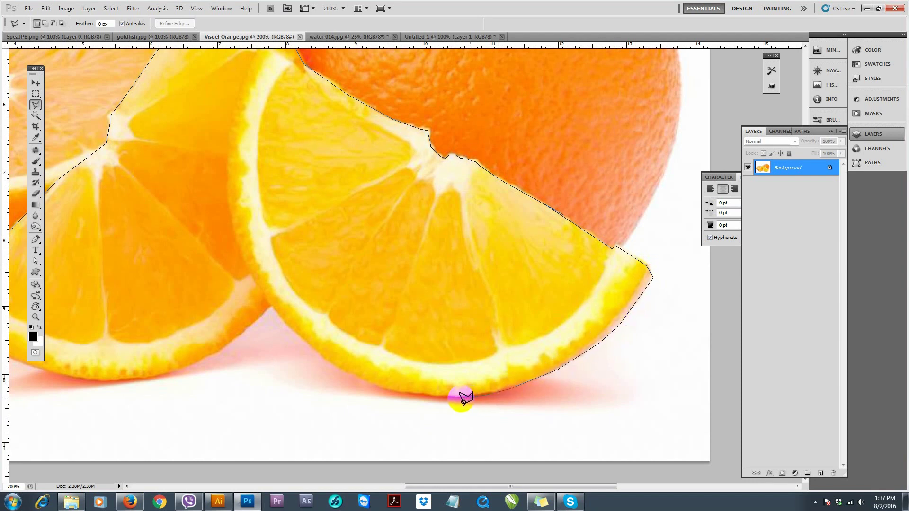
click(379, 388)
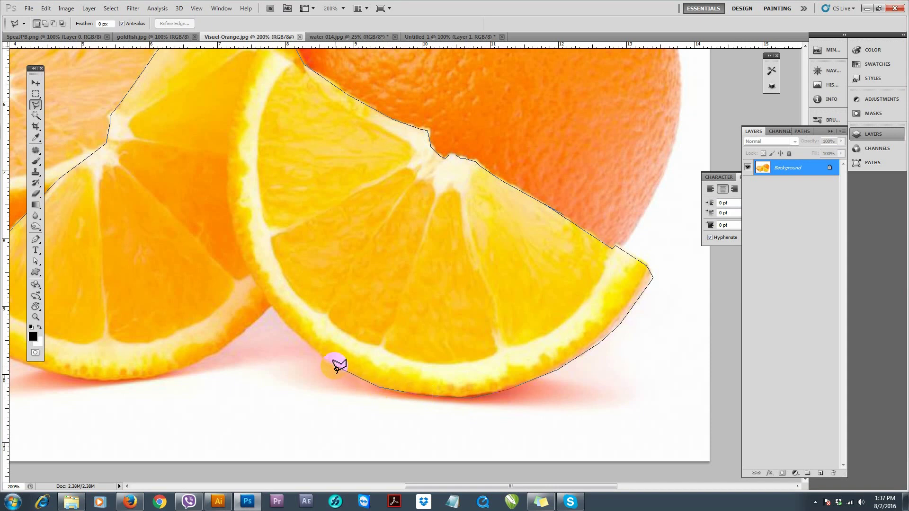
click(283, 321)
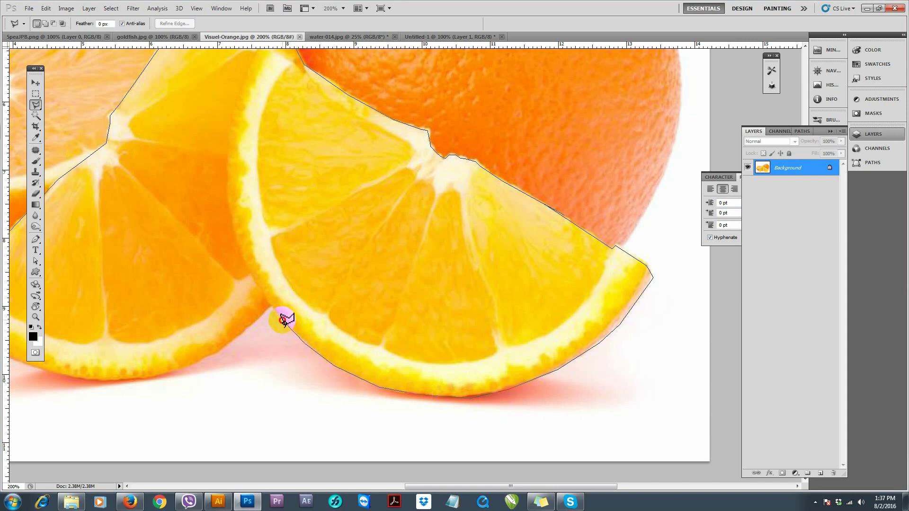
click(240, 338)
click(208, 358)
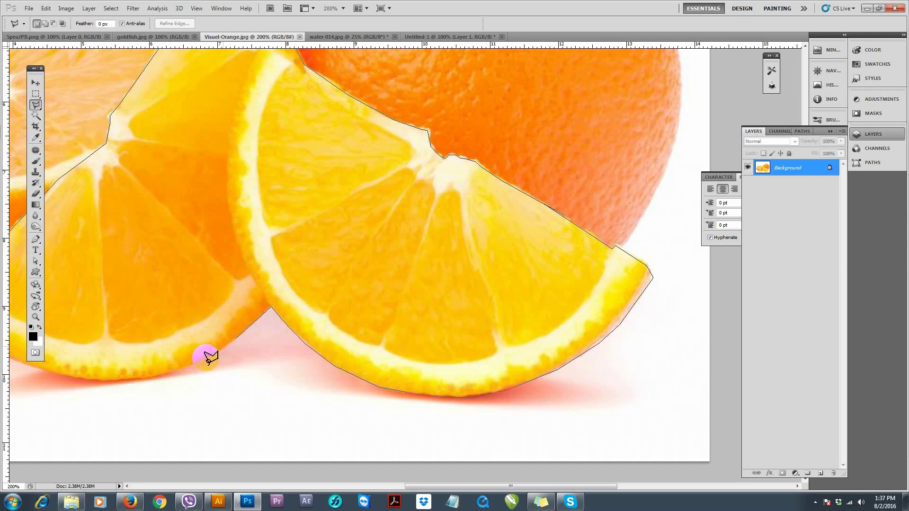
click(178, 371)
click(126, 377)
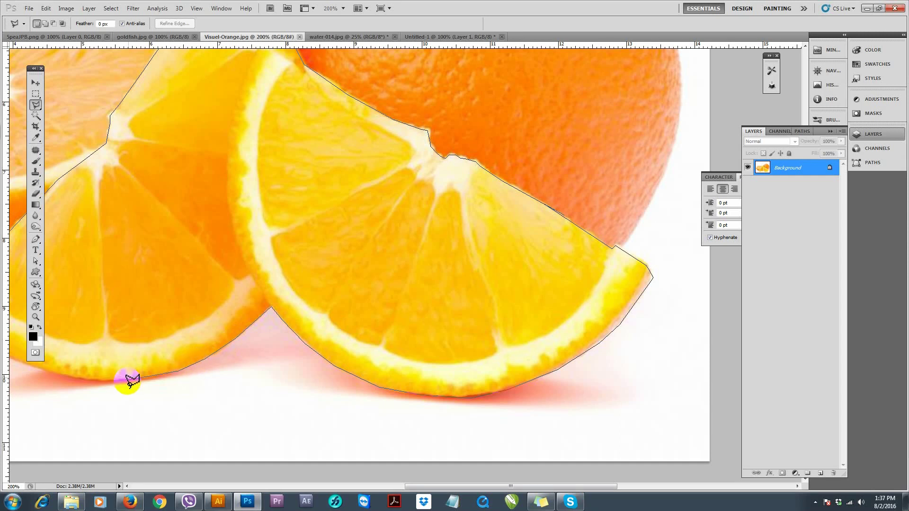
Trace the left slice's rind and close the selection around both slices
drag(107, 366, 406, 323)
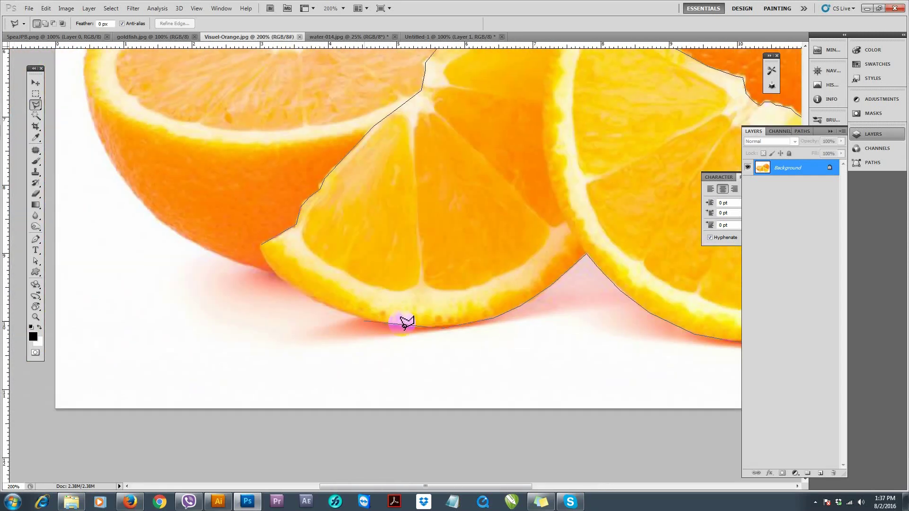
click(349, 315)
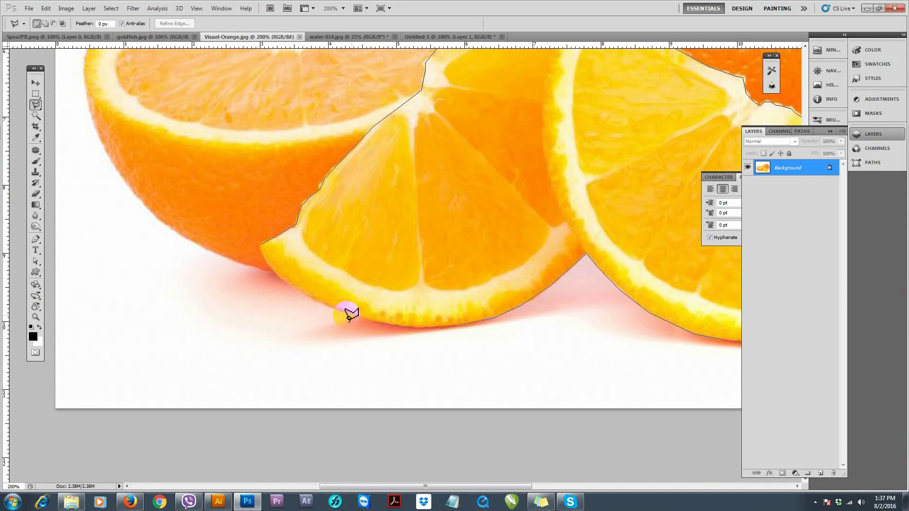
click(312, 304)
click(296, 296)
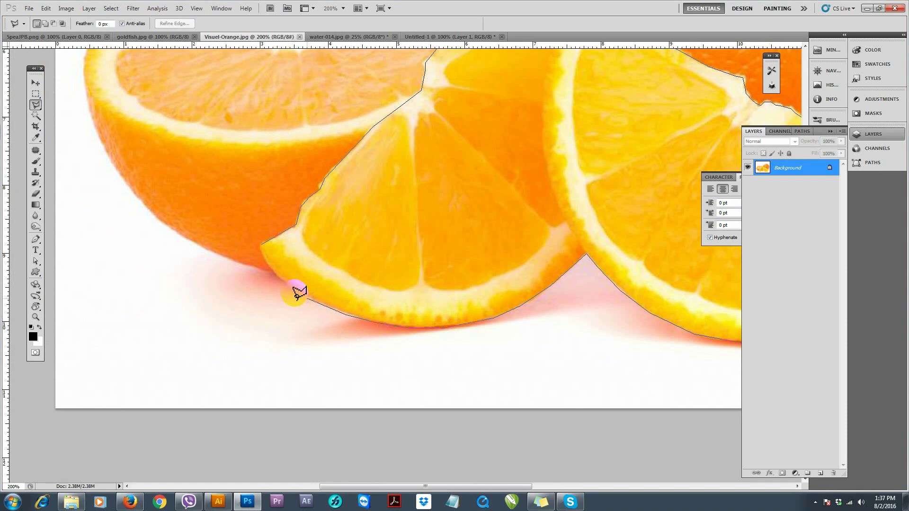
click(262, 254)
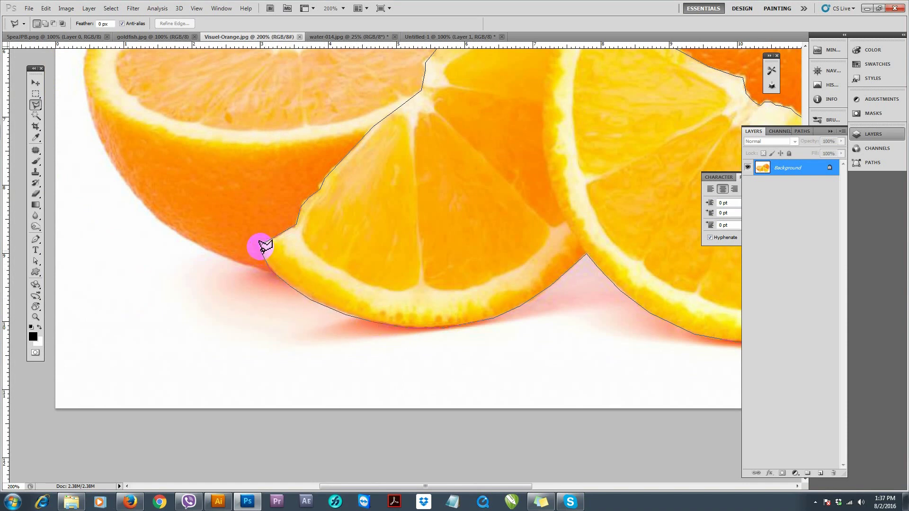
click(262, 245)
click(46, 8)
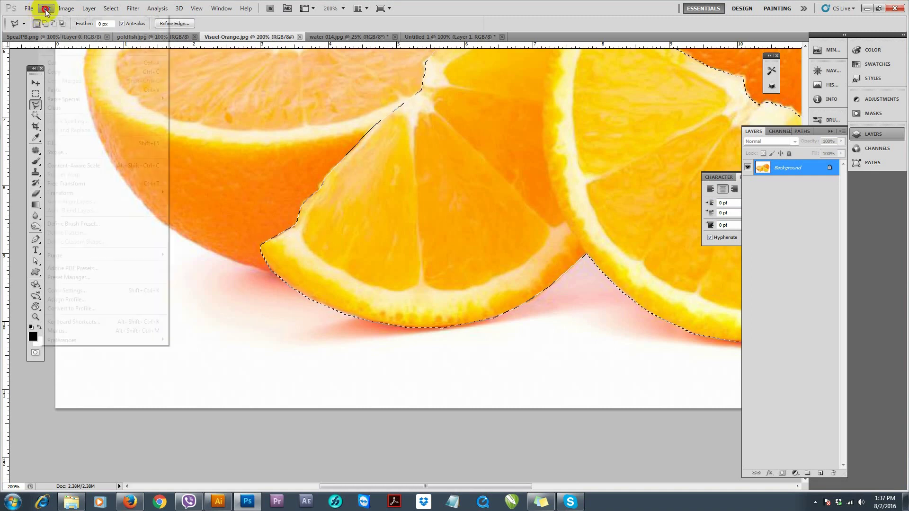
Copy the selected slices and return to the Untitled-1 gradient document with the Move tool
key(Escape)
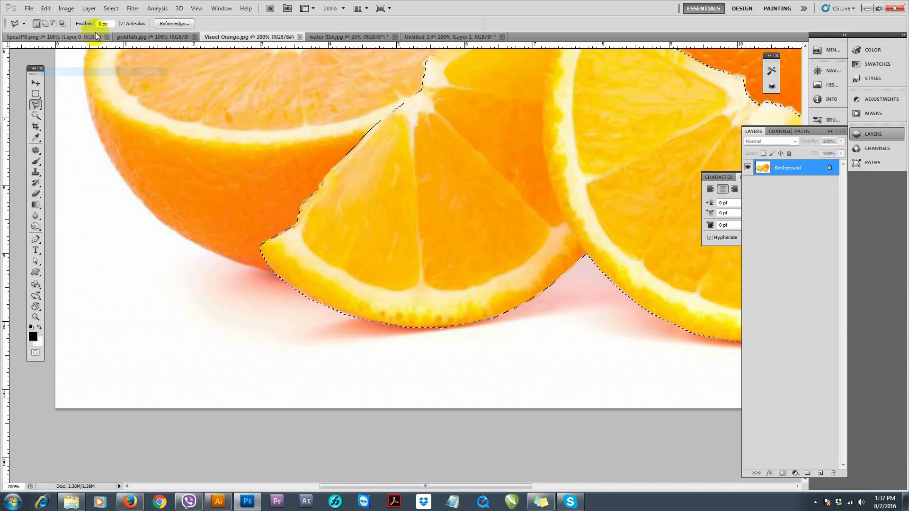
click(449, 37)
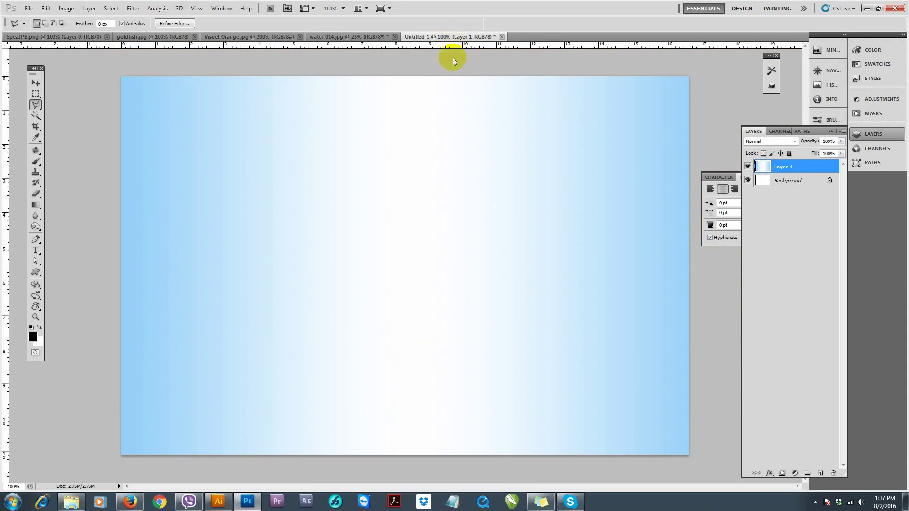
click(36, 83)
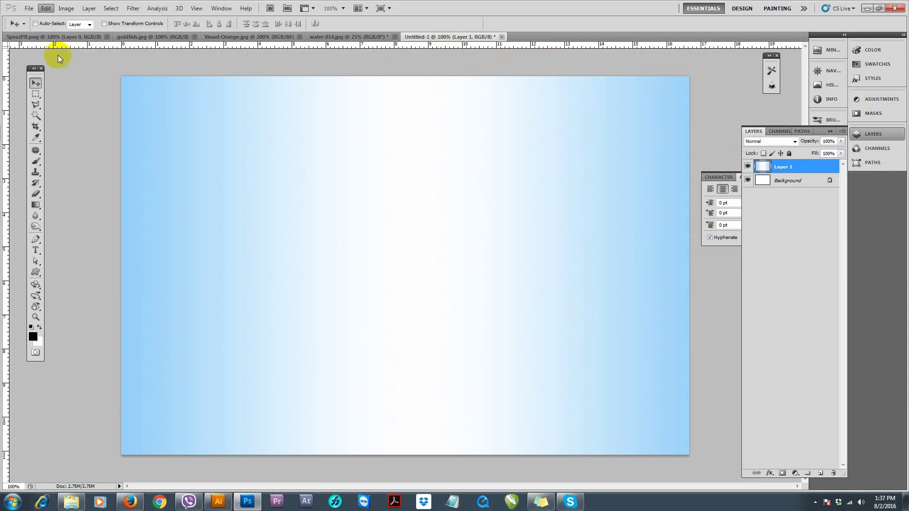
click(45, 8)
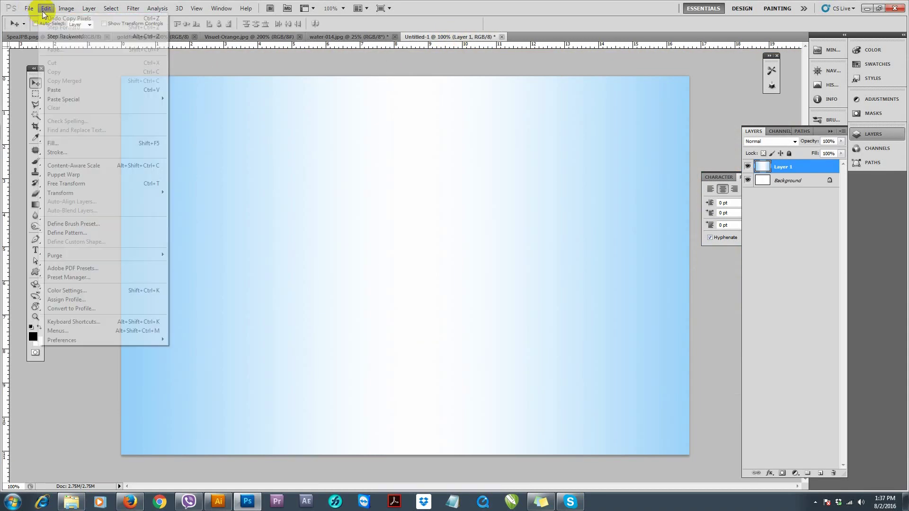
Paste the orange slices, flip them horizontally and move them up-left
click(51, 90)
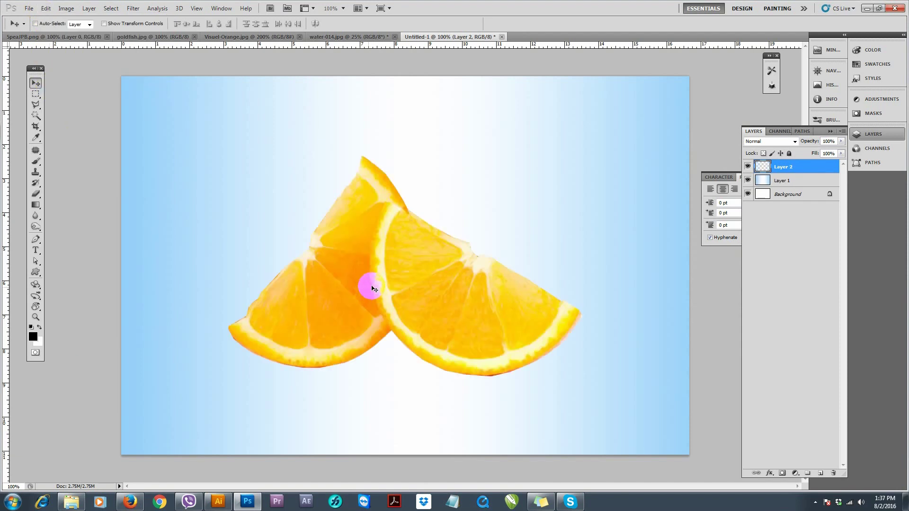
drag(439, 281, 445, 278)
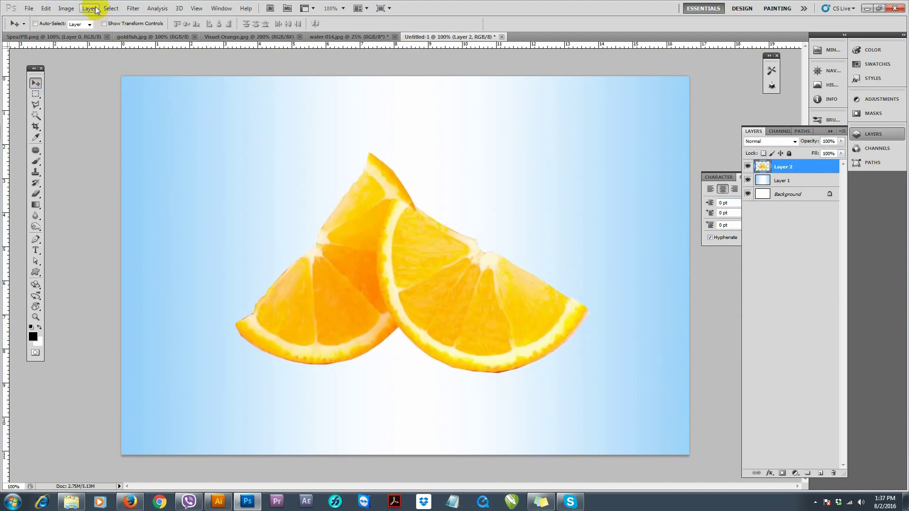
click(113, 9)
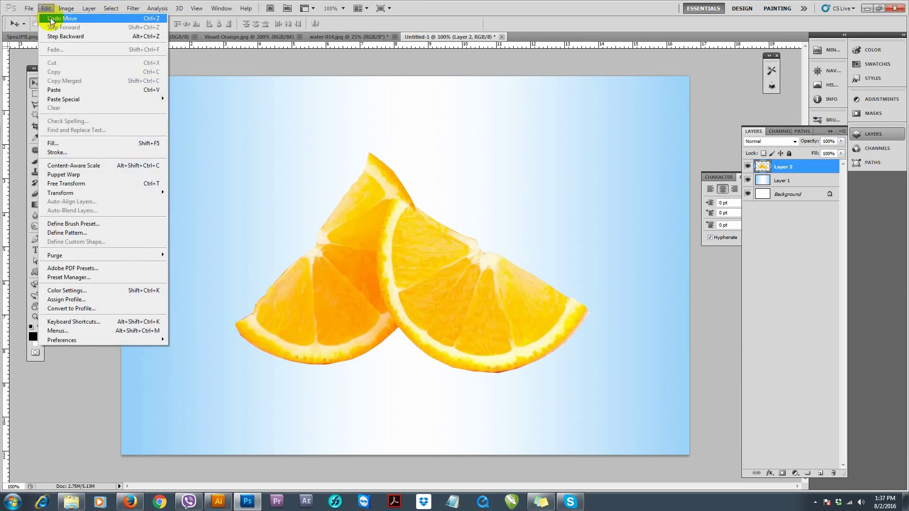
click(98, 184)
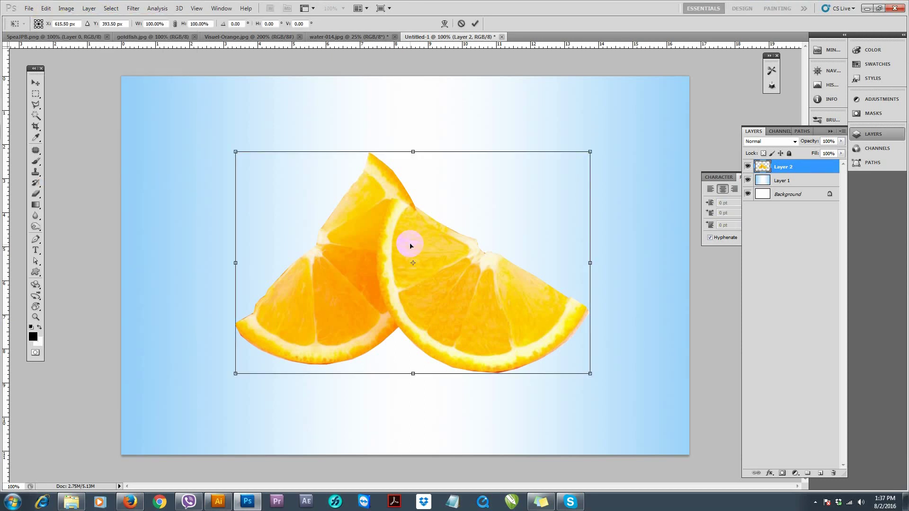
right_click(410, 241)
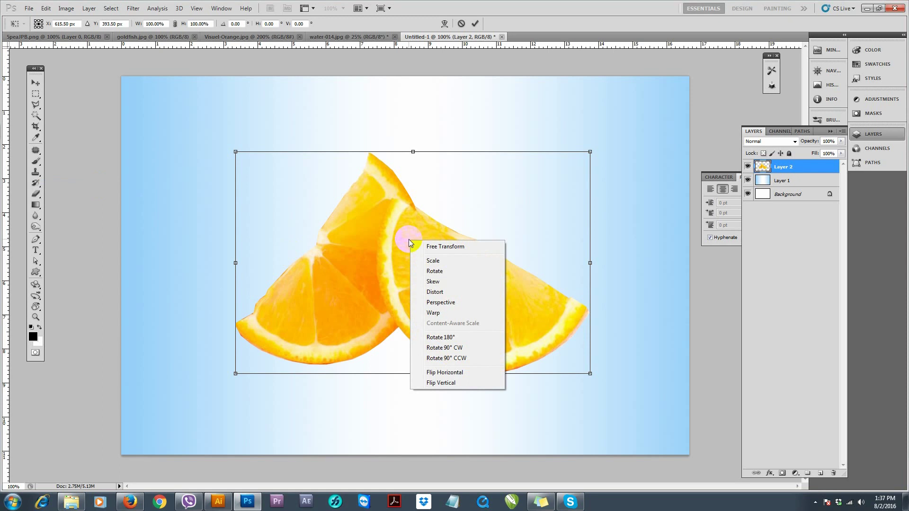
click(455, 373)
key(Return)
drag(487, 291, 477, 279)
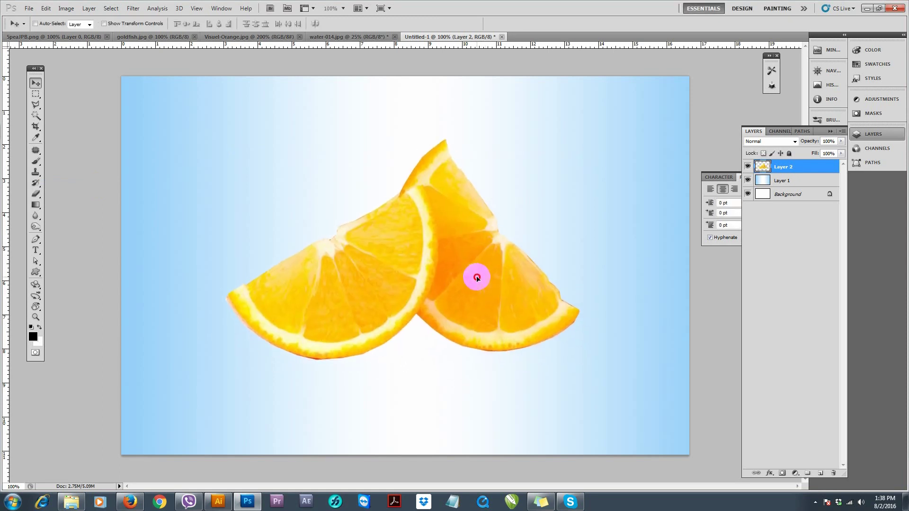
Scale the slices down to about 89% and nudge them into place
click(47, 8)
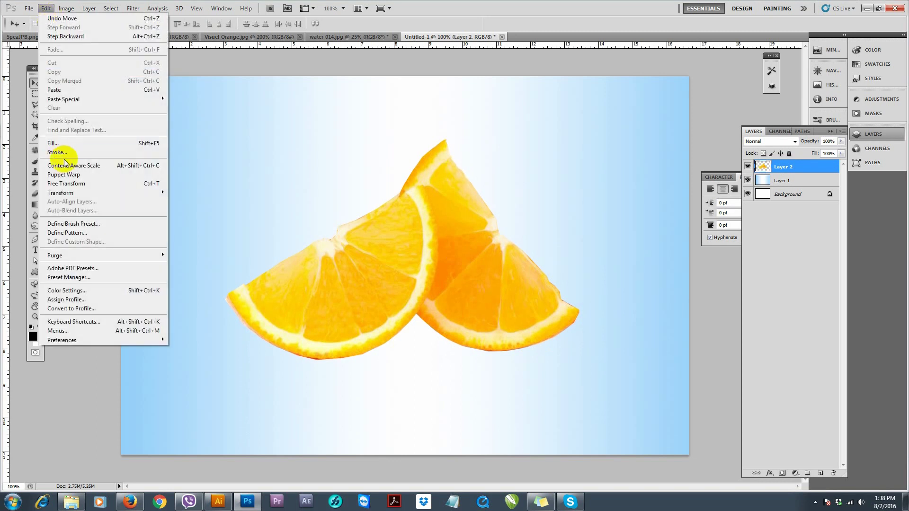
click(72, 184)
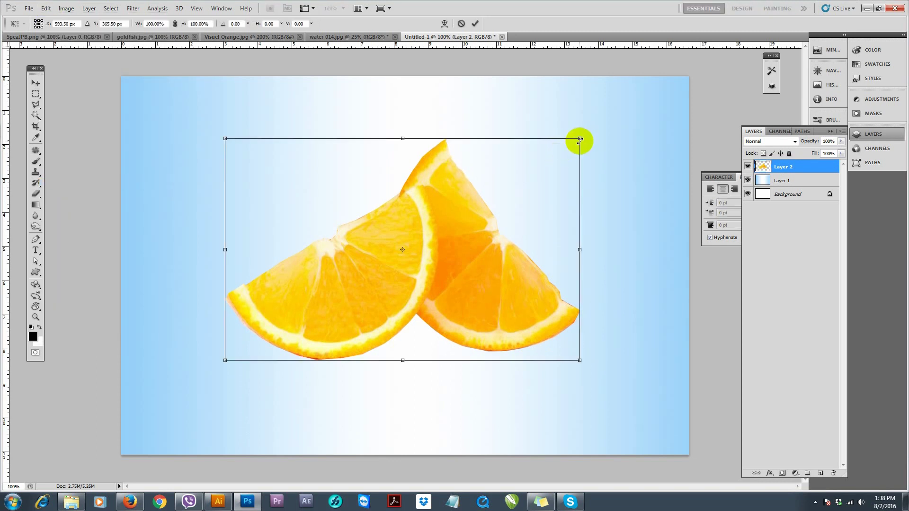
drag(580, 139, 563, 153)
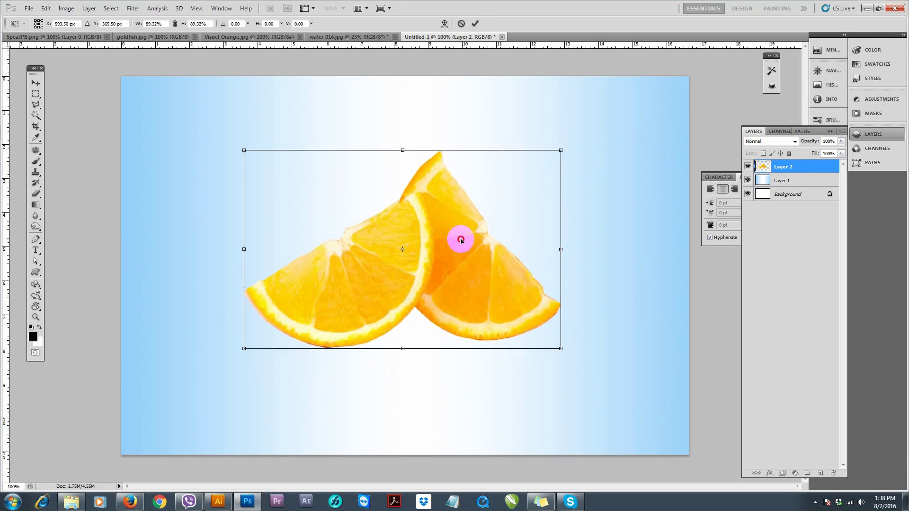
key(Return)
drag(457, 282, 458, 284)
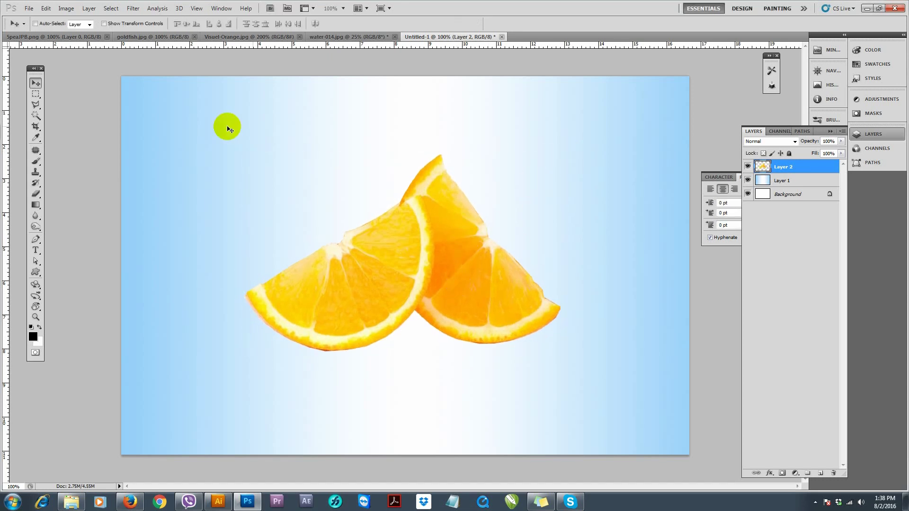
Paint a black dab on a new layer, flatten it into a shadow, and place it beneath the slices
click(35, 161)
click(820, 473)
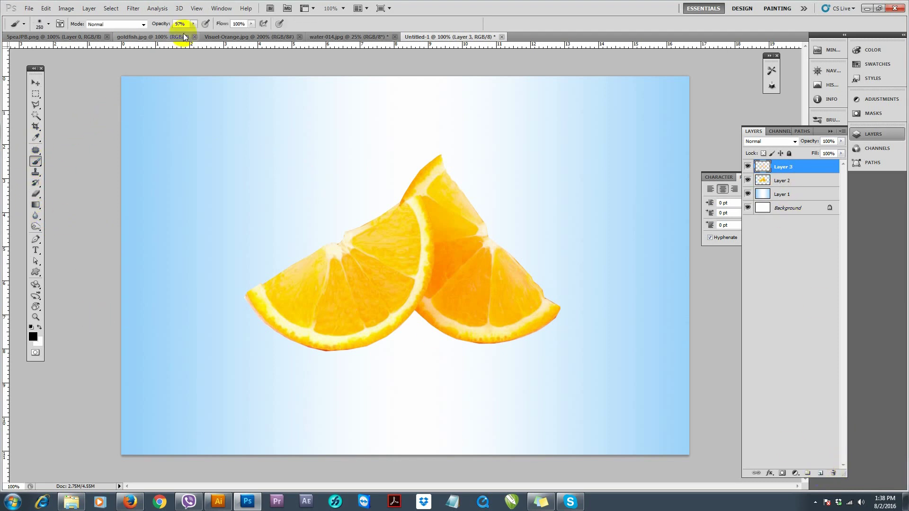
click(342, 347)
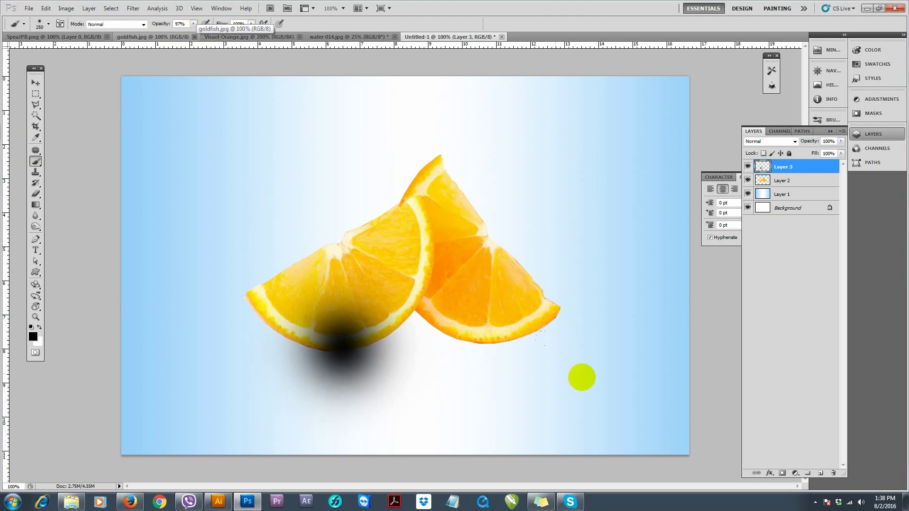
click(39, 88)
click(45, 8)
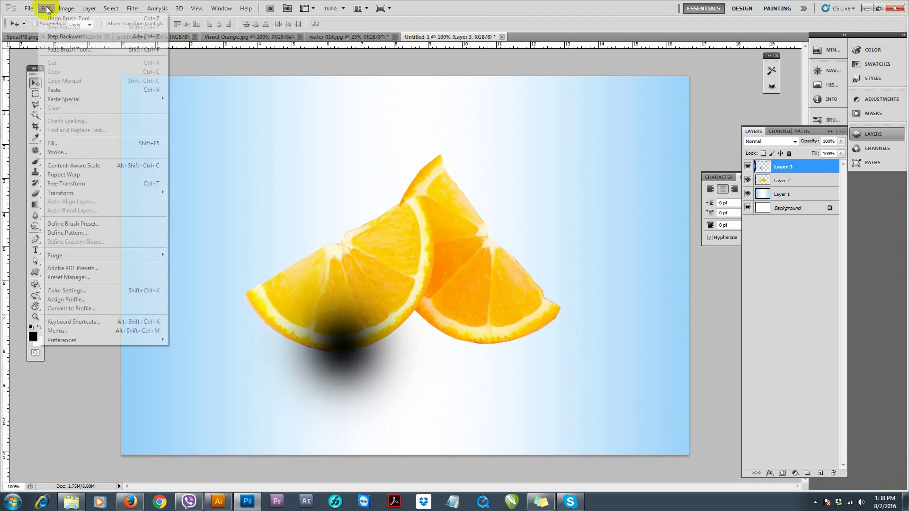
click(92, 183)
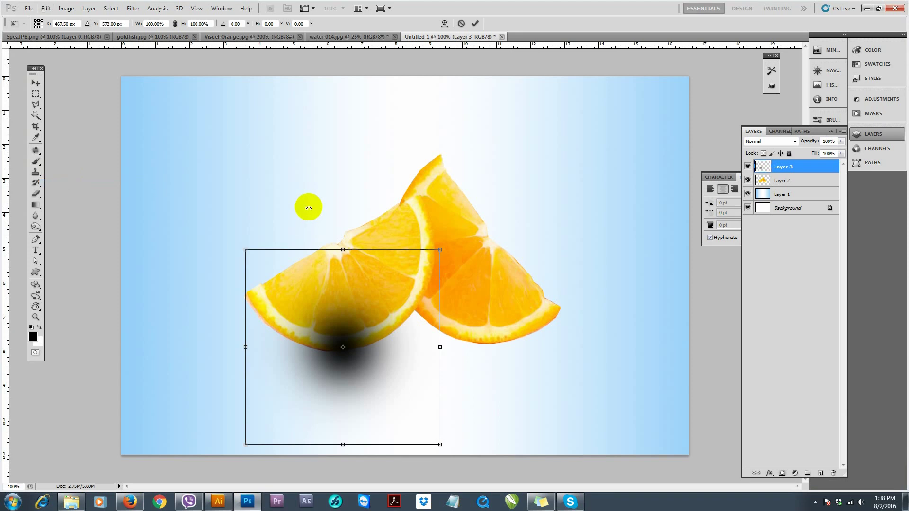
drag(344, 250, 355, 324)
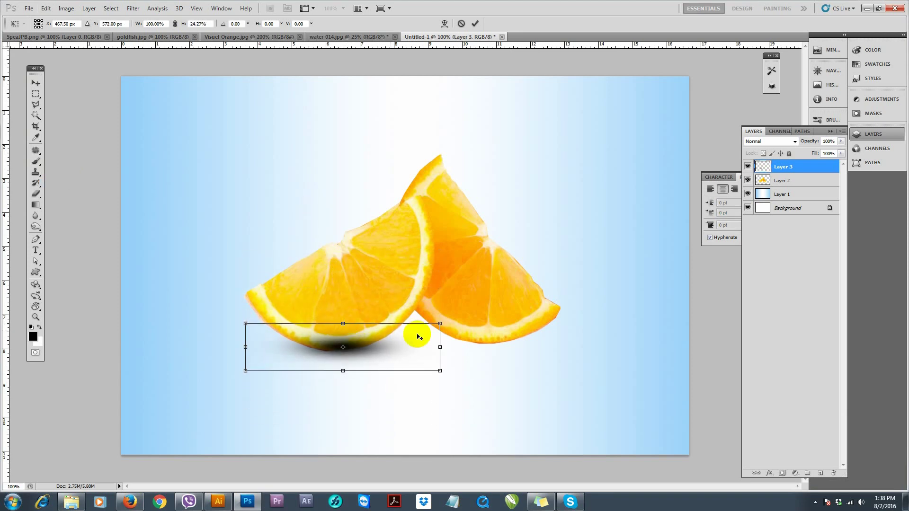
drag(441, 323, 458, 312)
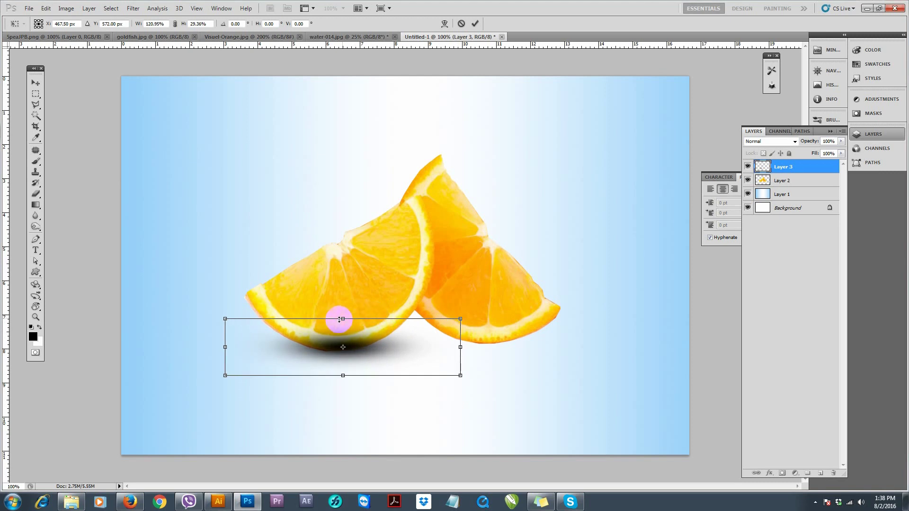
drag(346, 320, 349, 322)
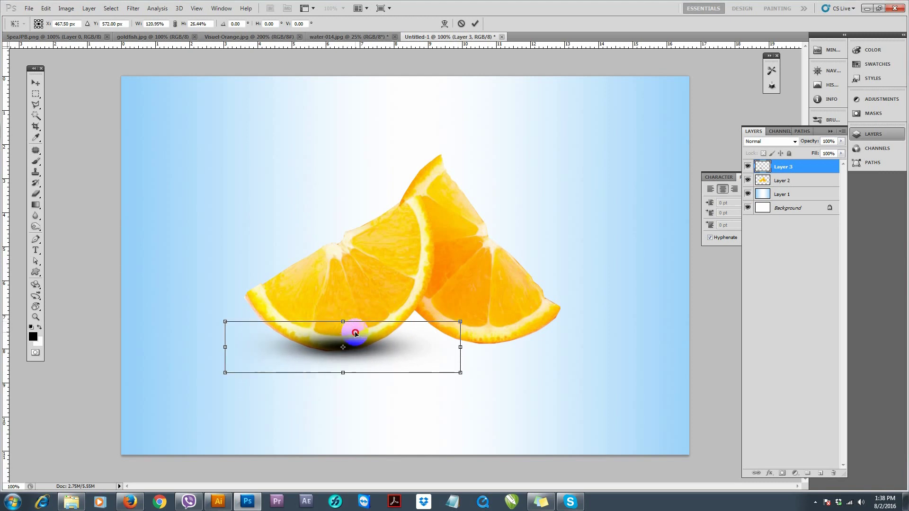
key(Return)
drag(779, 168, 796, 187)
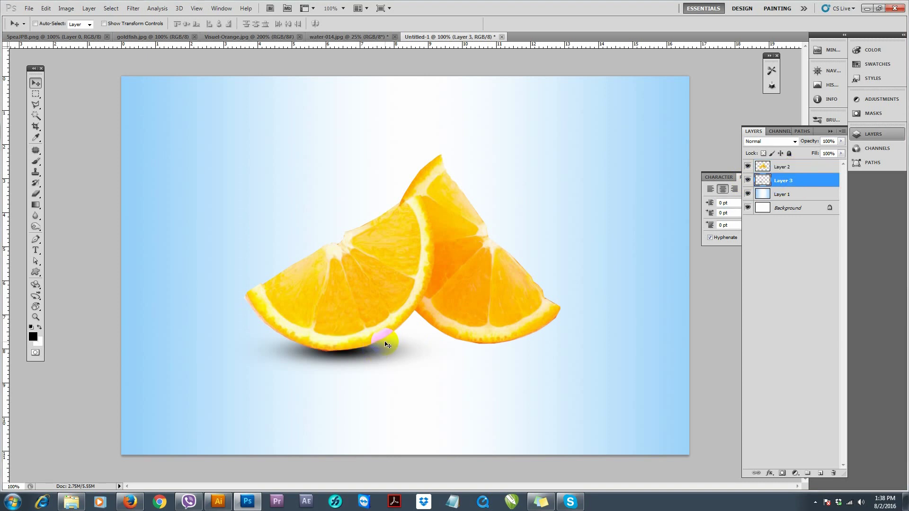
Enlarge and flatten the left slice's shadow further
key(ctrl+t)
drag(462, 324, 474, 316)
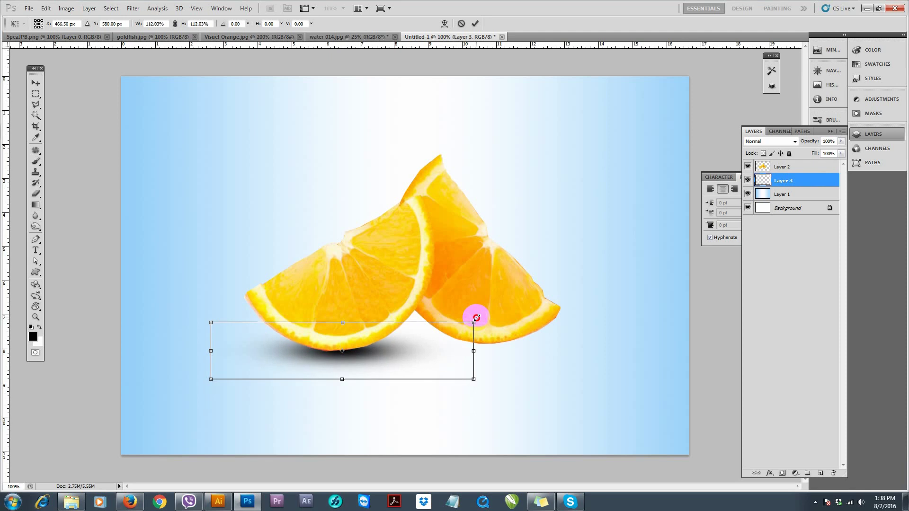
drag(342, 376, 502, 348)
double_click(376, 361)
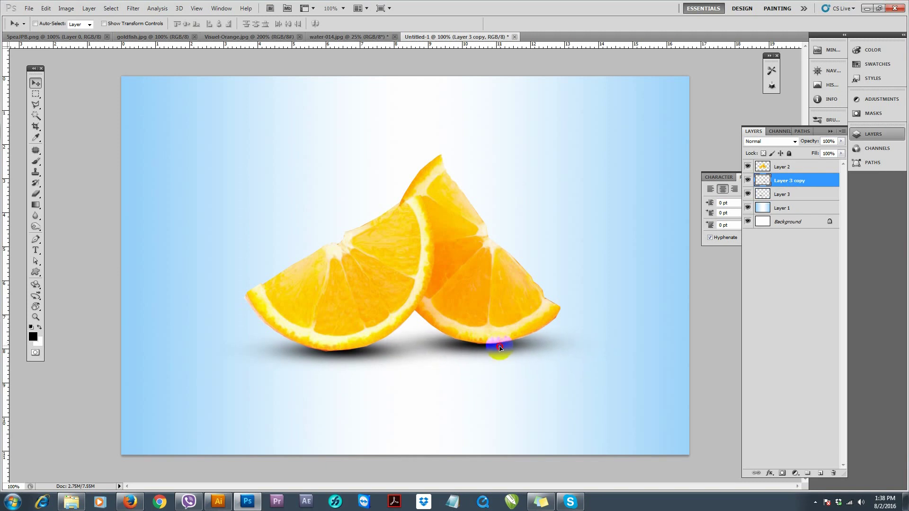
Position the shadow copy under the right slice and squash it to about 69% height
drag(500, 349, 500, 348)
key(ctrl+t)
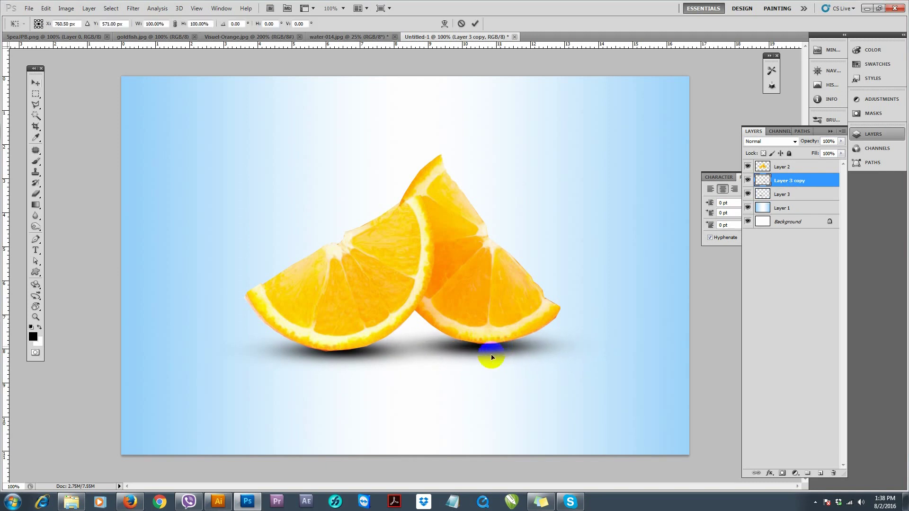
mouse_move(482, 365)
mouse_down()
mouse_move(482, 352)
mouse_move(519, 346)
mouse_up()
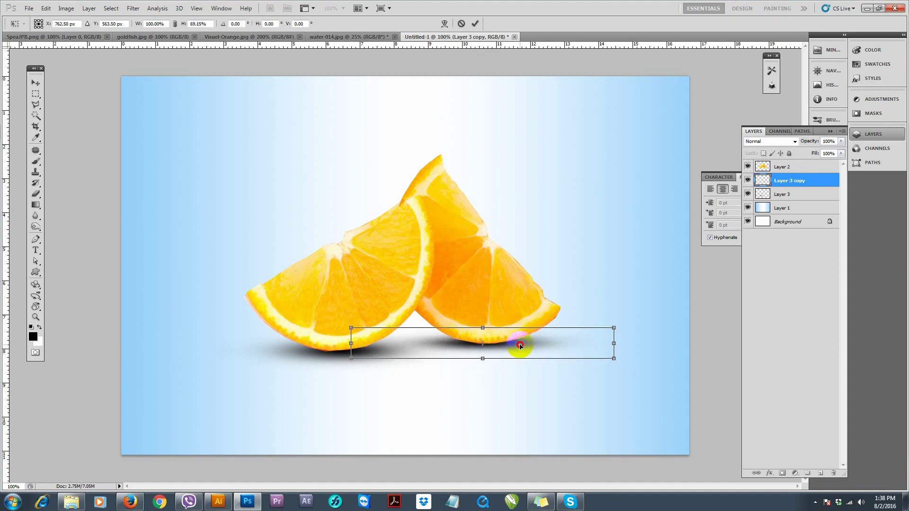
key(Return)
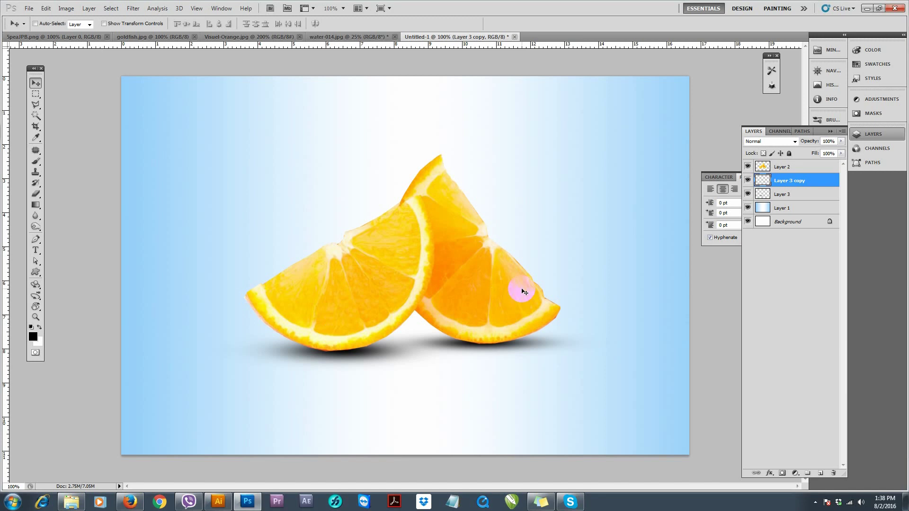
Outline the flesh inside the left slice with the Polygonal Lasso
click(41, 106)
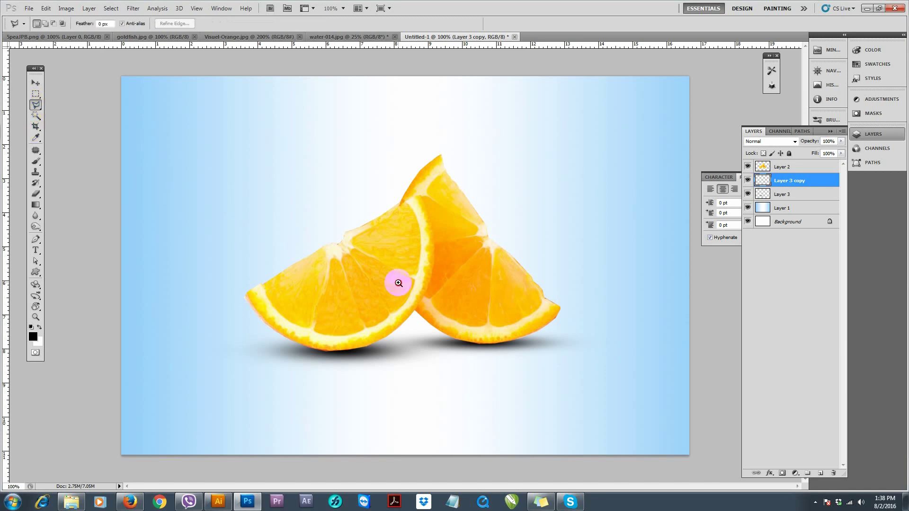
ctrl+click(399, 283)
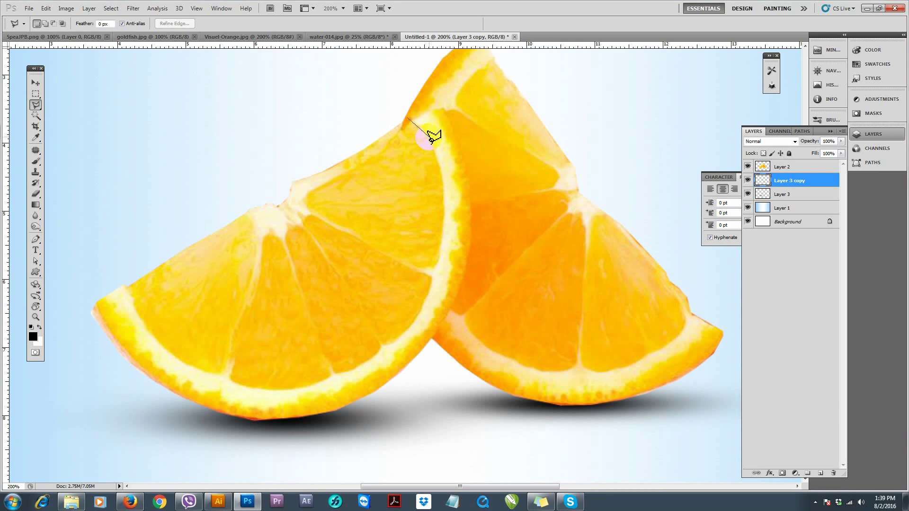
click(443, 177)
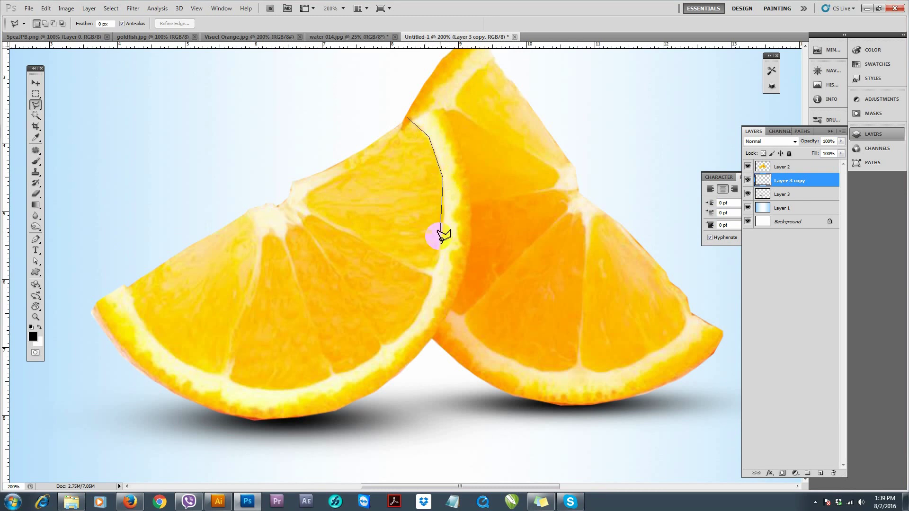
click(442, 246)
click(435, 273)
click(414, 323)
click(376, 356)
click(330, 379)
click(269, 392)
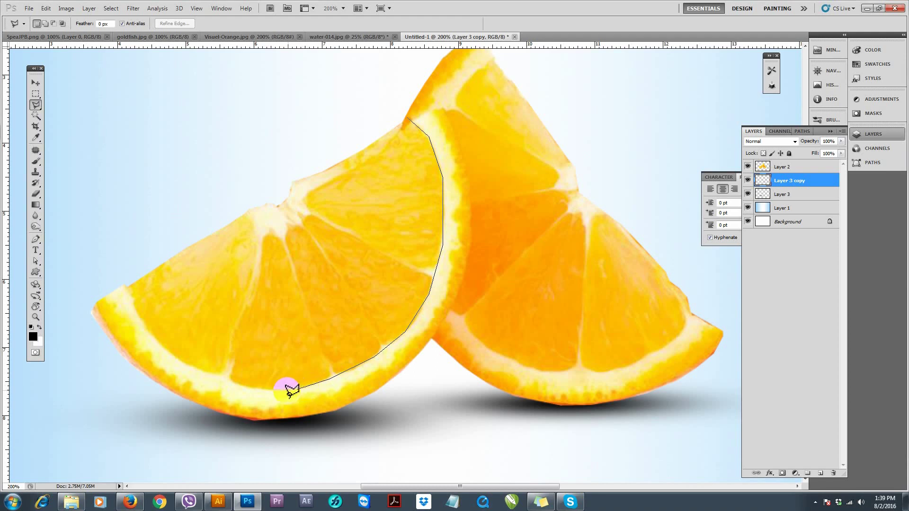
click(256, 389)
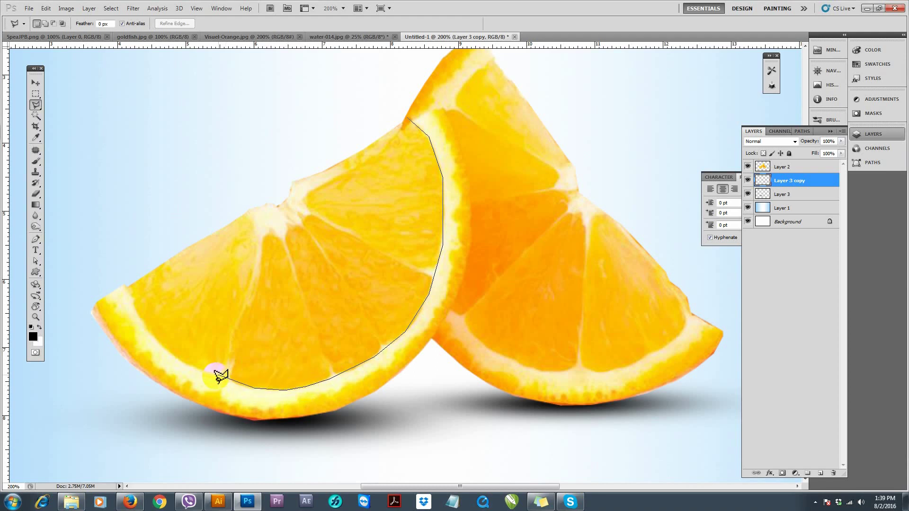
click(121, 281)
click(235, 147)
click(396, 125)
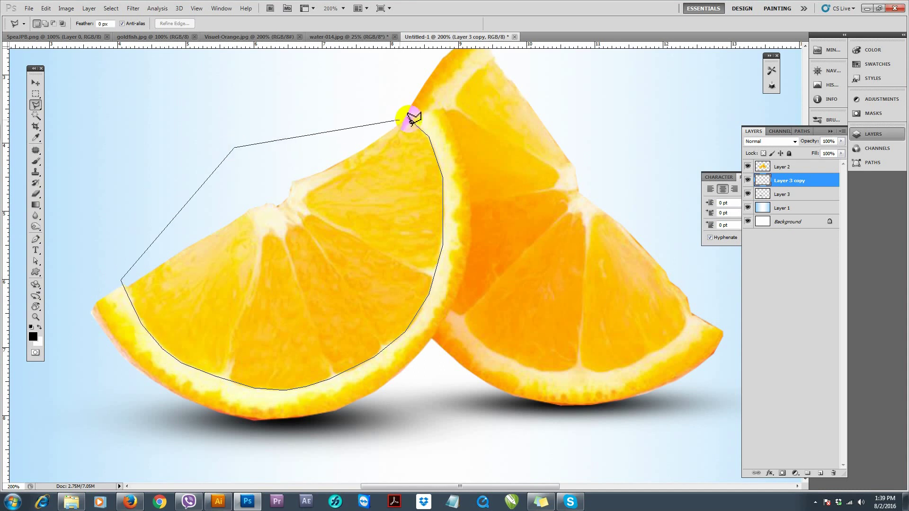
click(406, 116)
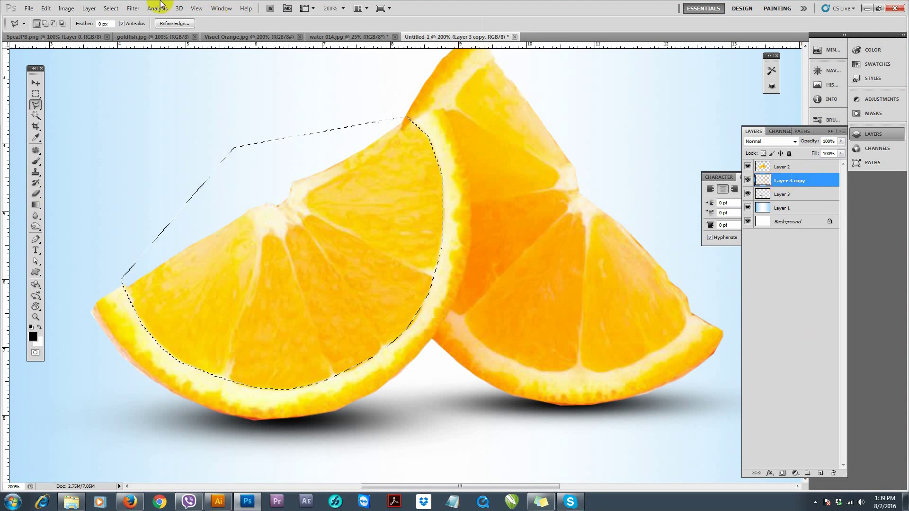
Delete the selected flesh from Layer 2 and deselect
click(36, 83)
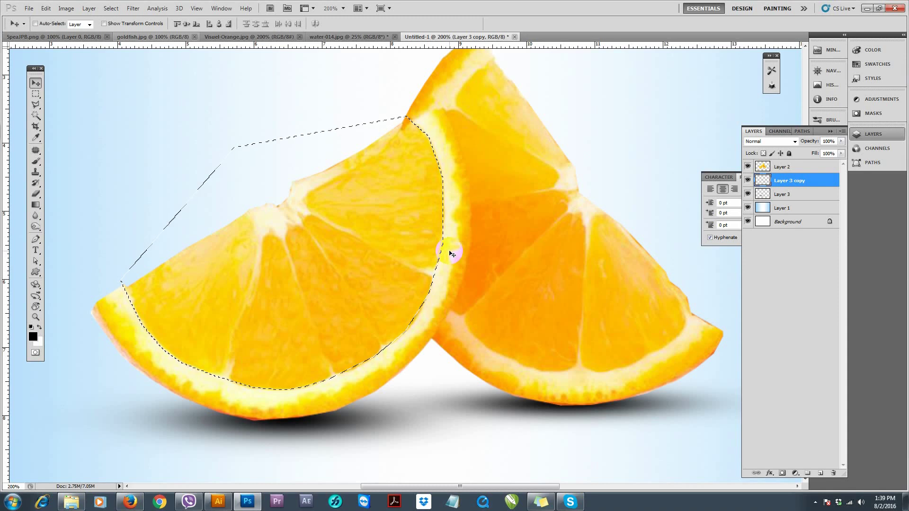
click(796, 169)
key(Delete)
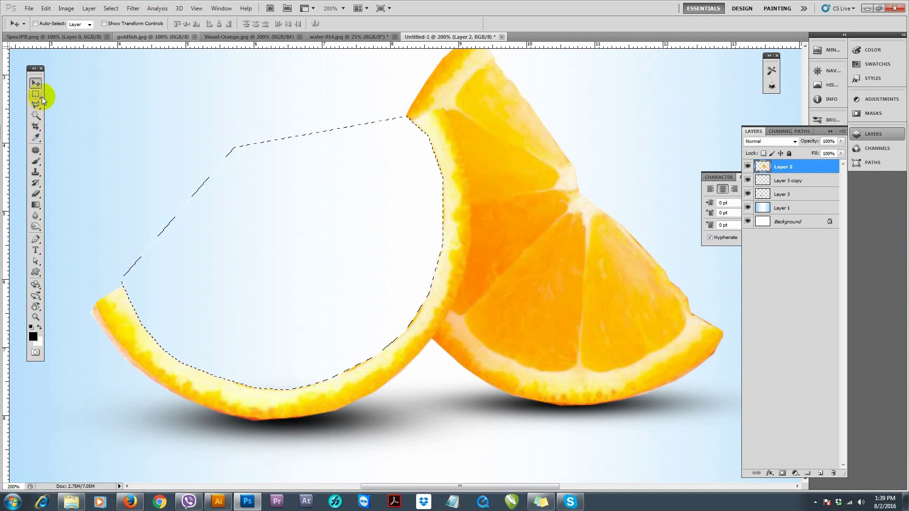
key(ctrl+d)
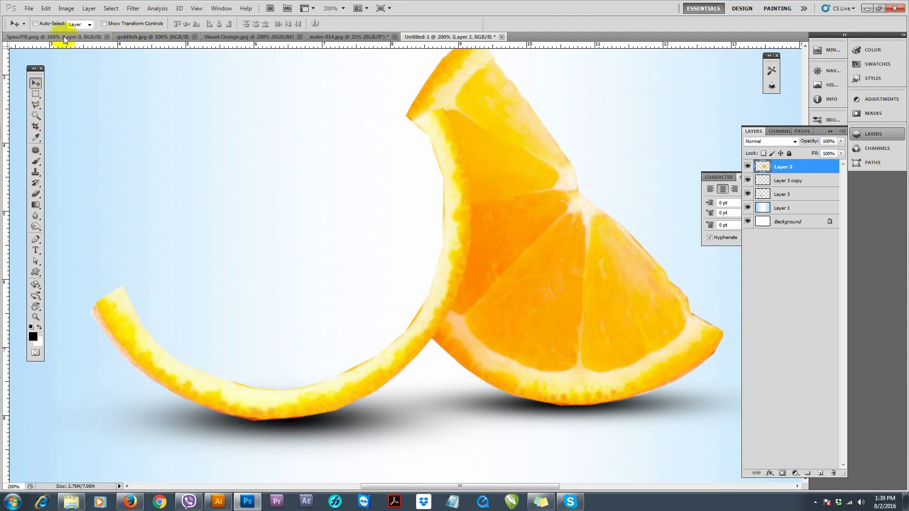
Paste the water-014.jpg splash as a new layer with Multiply blending
click(327, 37)
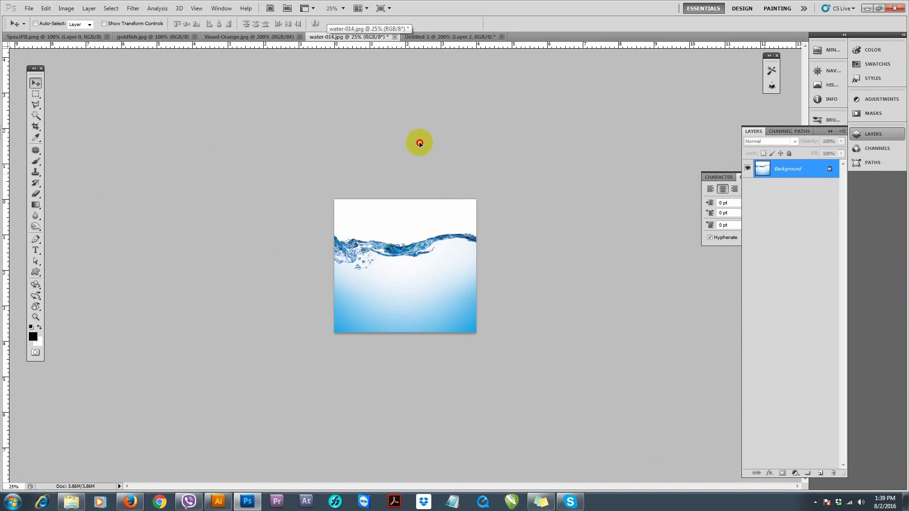
click(449, 37)
key(ctrl+v)
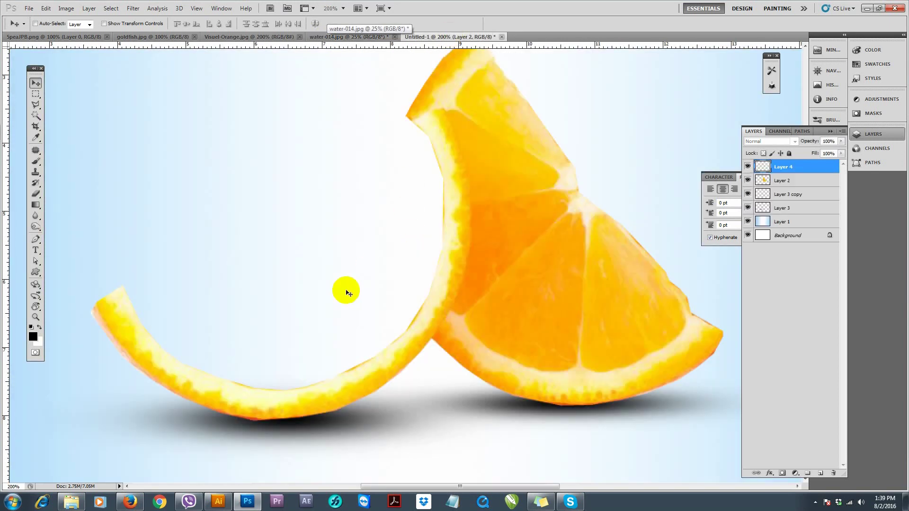
ctrl+alt+click(419, 280)
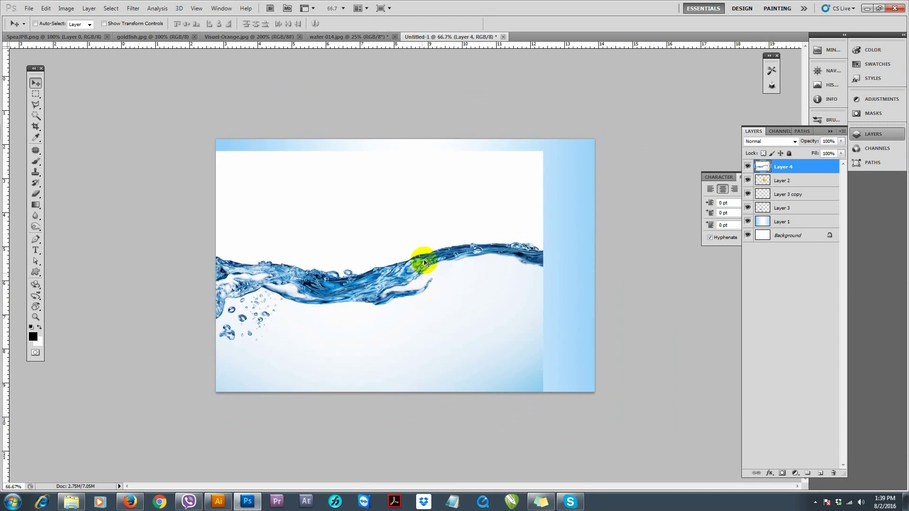
key(ctrl+0)
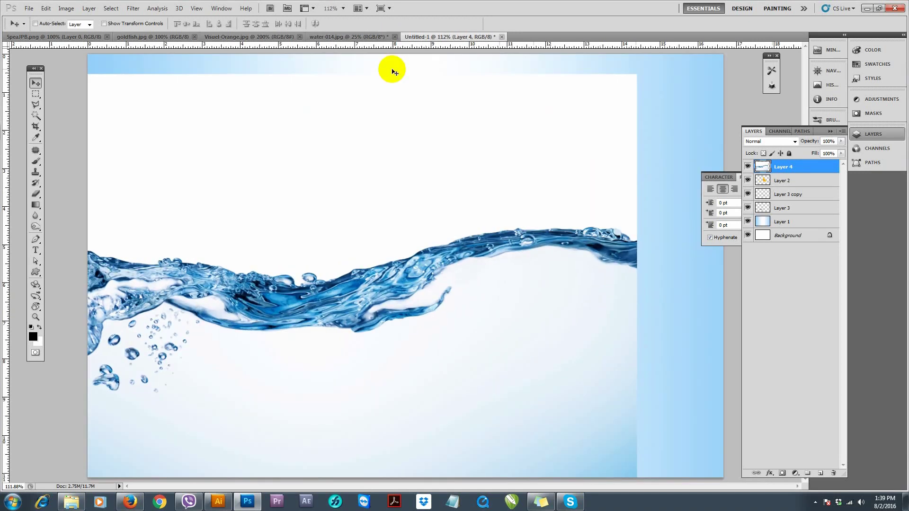
click(775, 142)
click(766, 180)
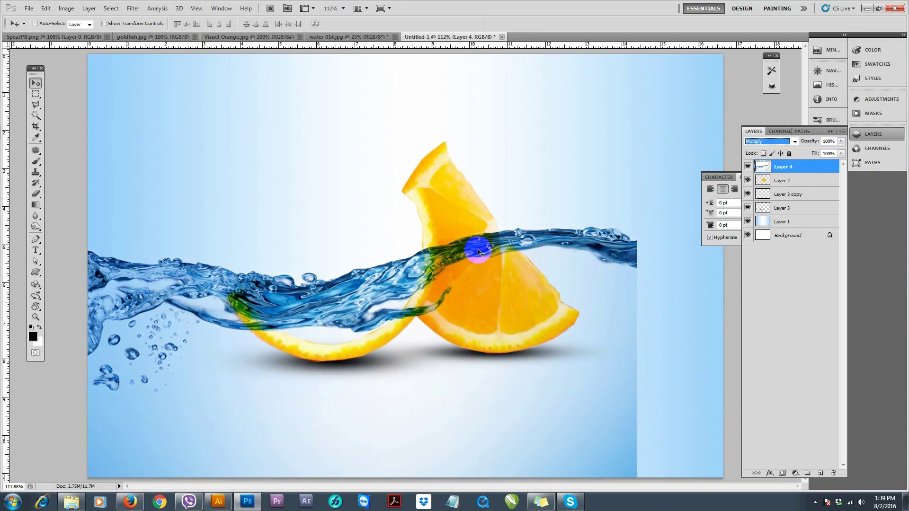
drag(486, 251, 489, 223)
Shrink the splash to about 62% and tilt it over the hollow slice
key(ctrl+t)
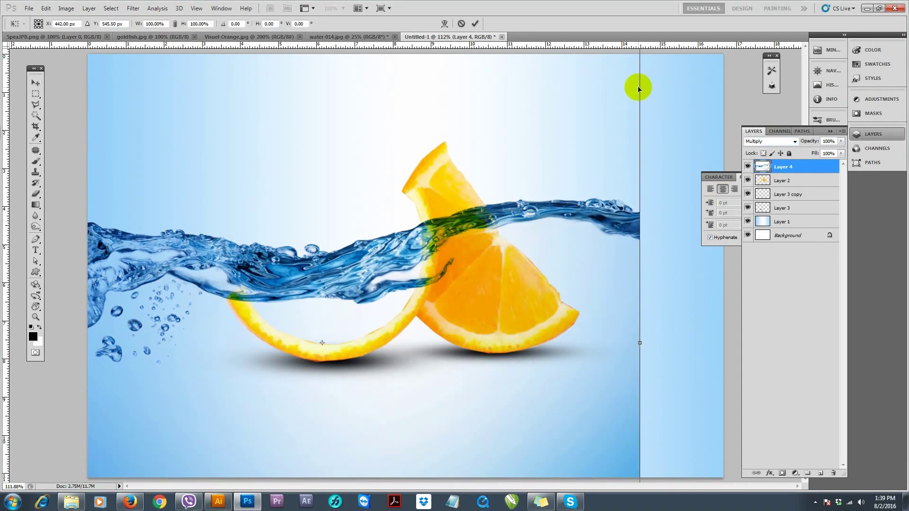
ctrl+alt+click(503, 290)
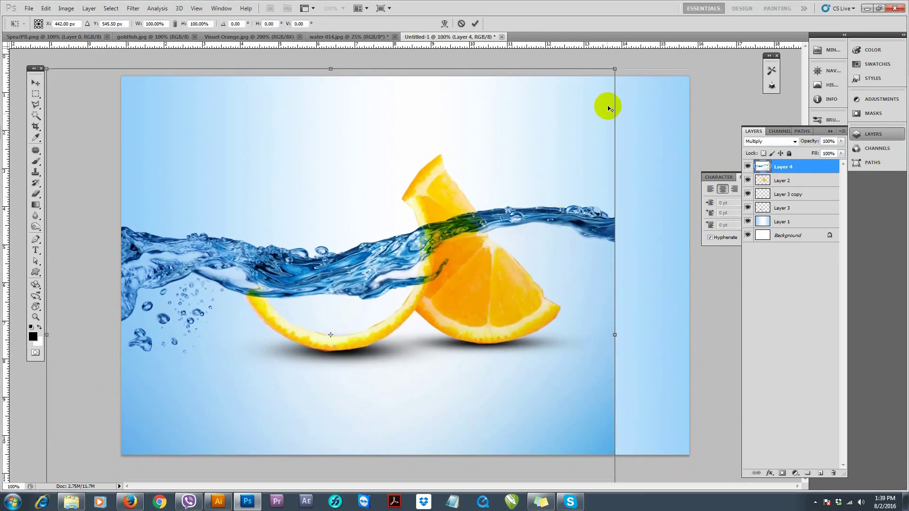
mouse_move(615, 71)
mouse_down()
mouse_move(479, 171)
mouse_move(439, 228)
mouse_up()
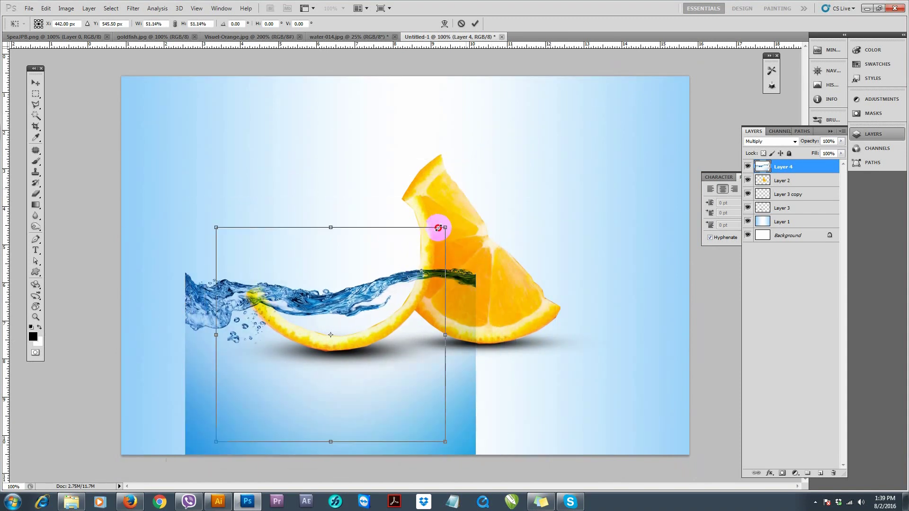
drag(497, 211, 458, 168)
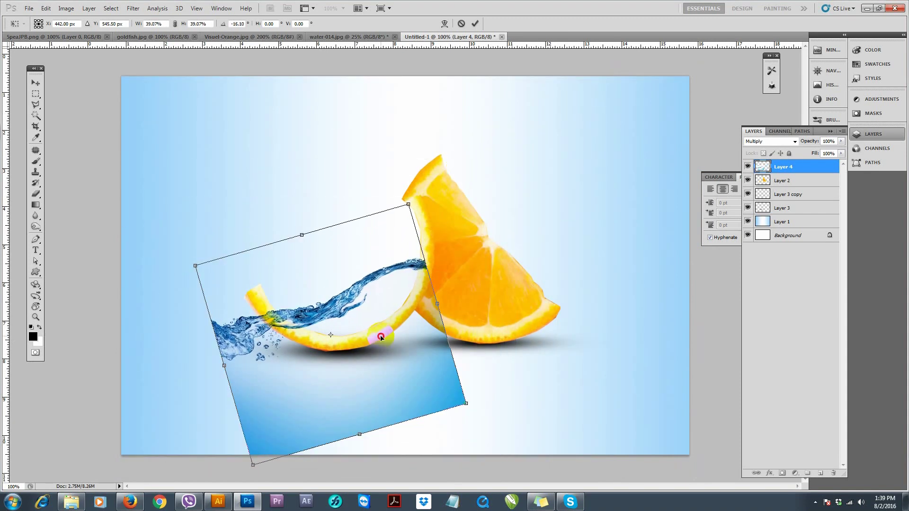
drag(381, 336, 398, 311)
drag(534, 249, 534, 245)
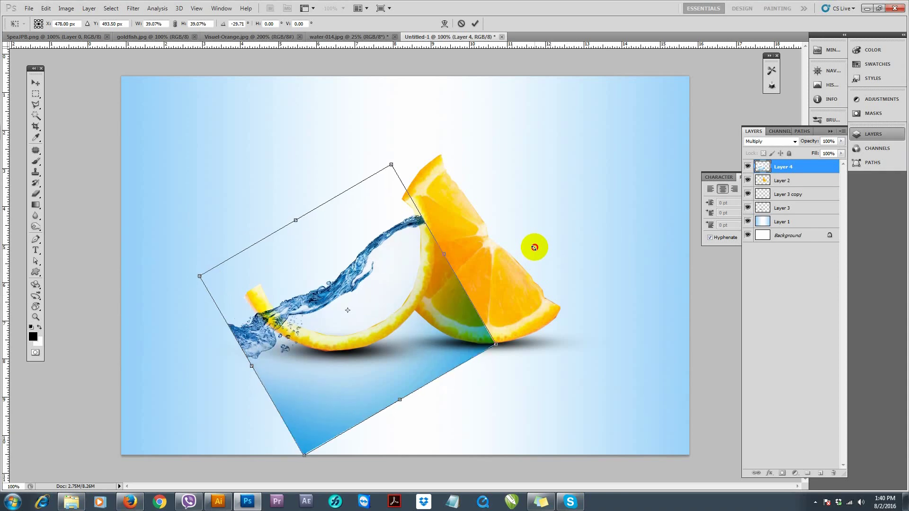
drag(366, 351, 365, 342)
drag(499, 298, 502, 301)
double_click(375, 304)
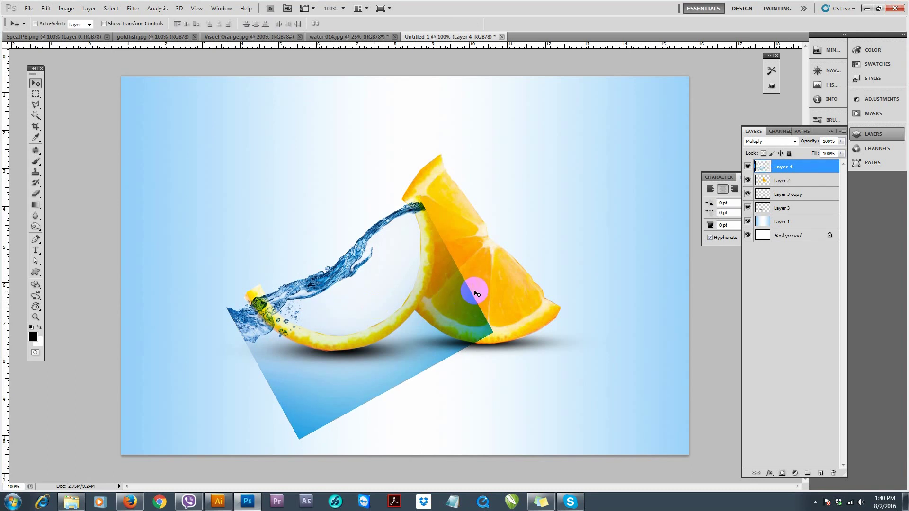
Rotate the water splash slightly more and commit the transform
key(ctrl+t)
mouse_move(548, 243)
mouse_down()
mouse_move(558, 257)
mouse_move(554, 250)
mouse_up()
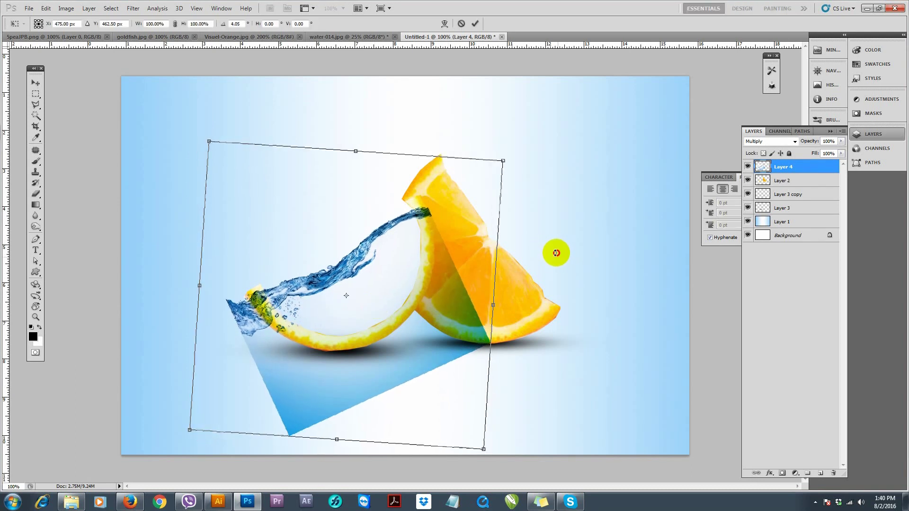
double_click(393, 294)
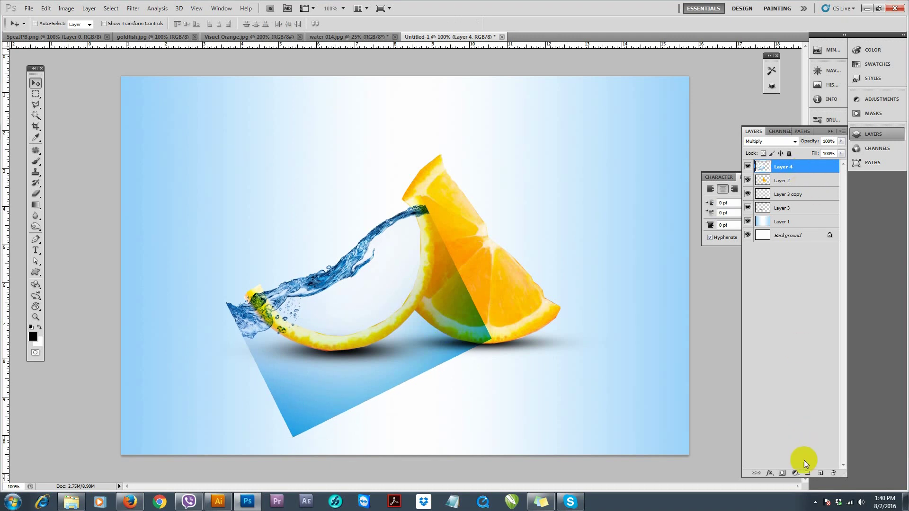
Draw a polygonal lasso selection along the hollow slice's peel and around the oranges
click(35, 105)
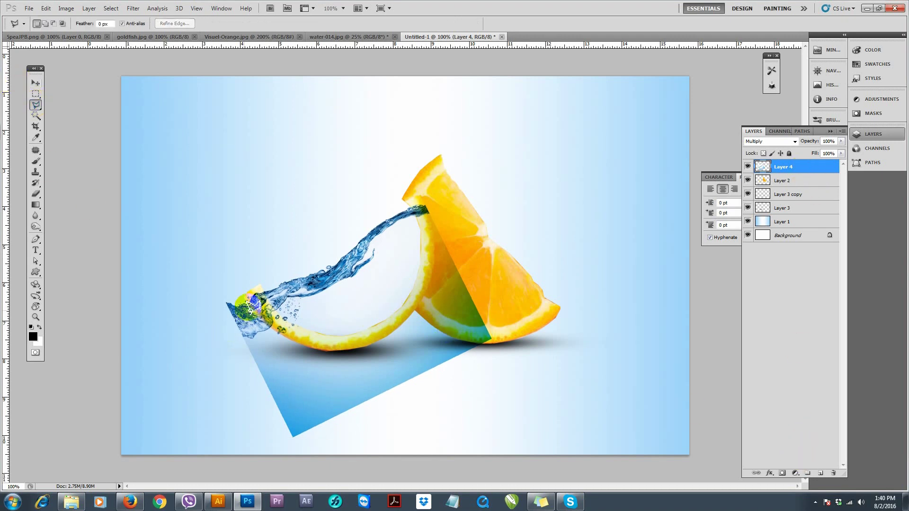
click(284, 328)
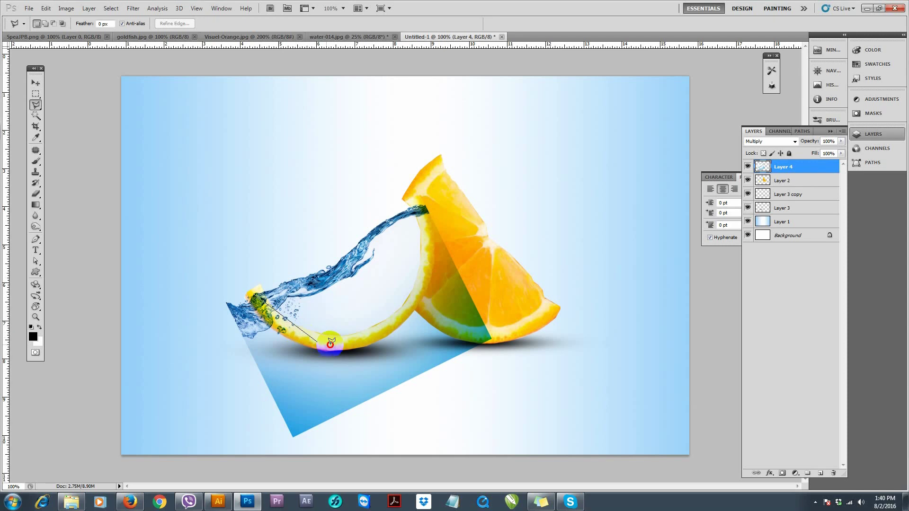
click(305, 334)
click(359, 343)
click(398, 323)
click(419, 297)
click(429, 230)
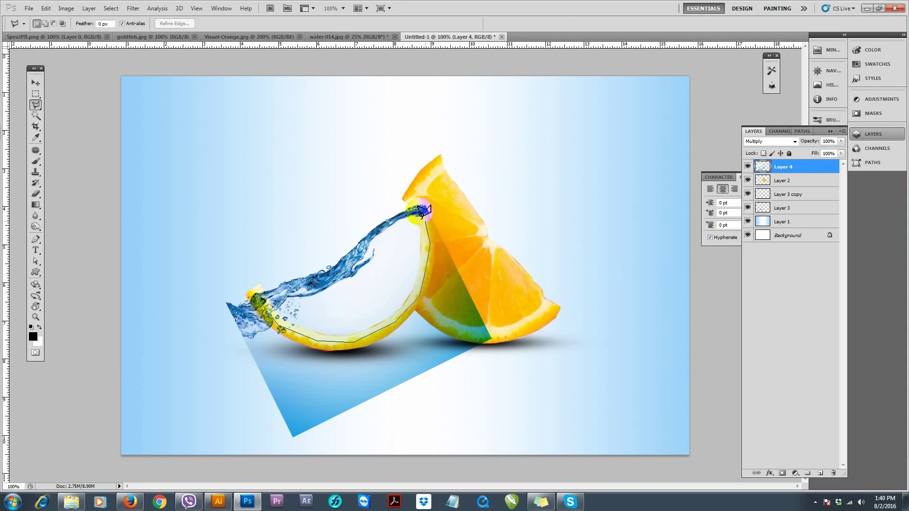
click(403, 182)
click(477, 167)
click(592, 223)
click(622, 325)
click(506, 433)
click(295, 467)
click(203, 419)
click(183, 357)
click(254, 293)
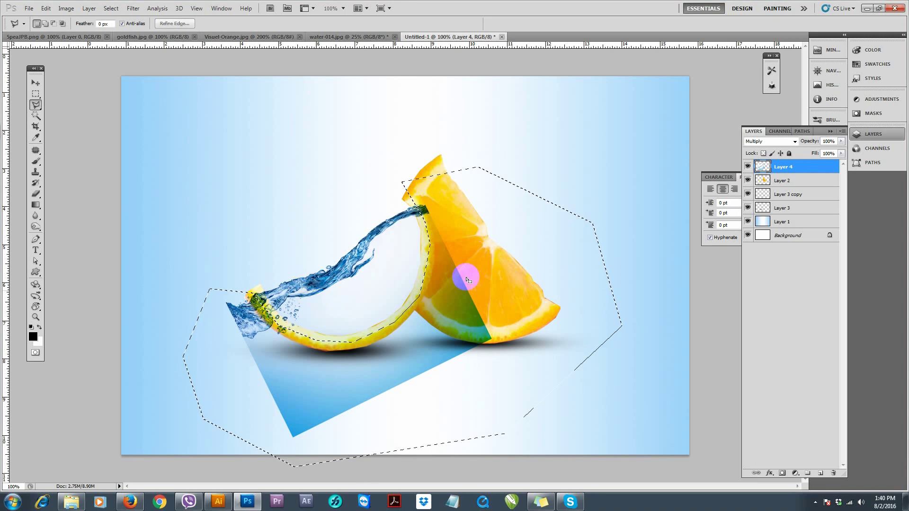
Delete the stray water and blue block outside the slice
click(36, 82)
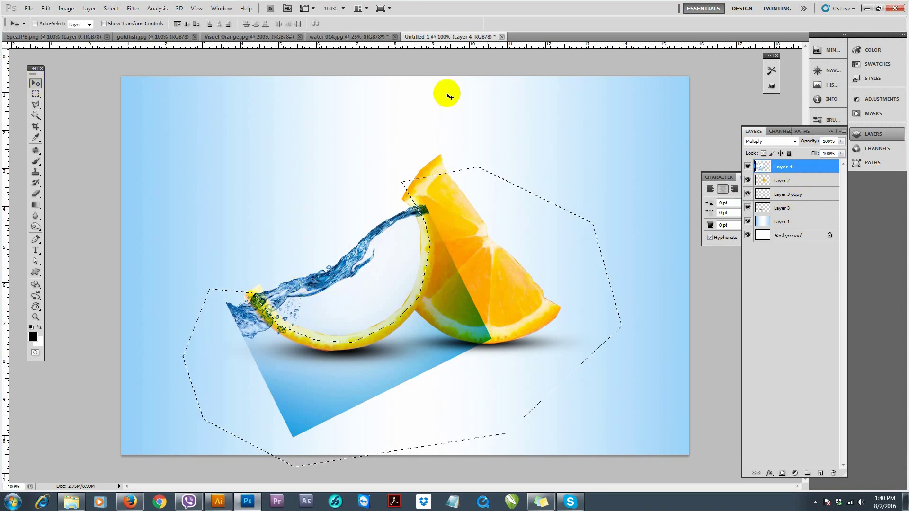
key(Delete)
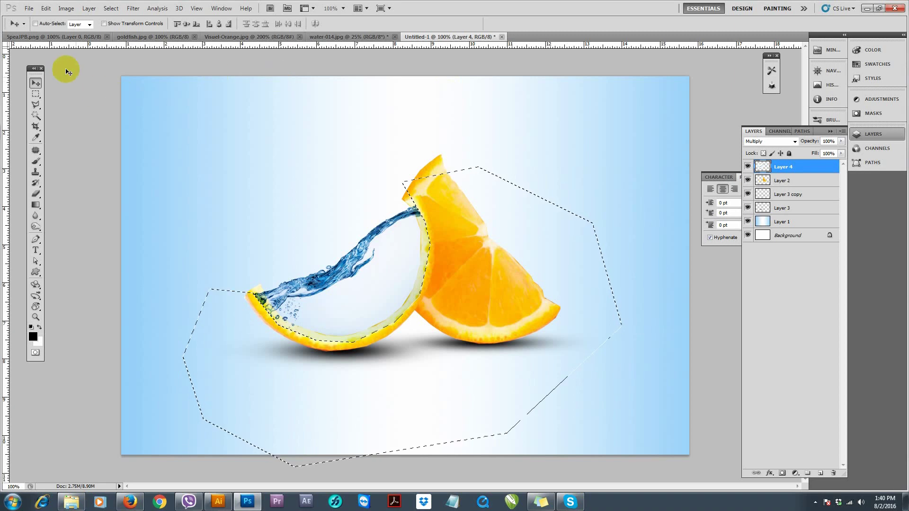
click(111, 8)
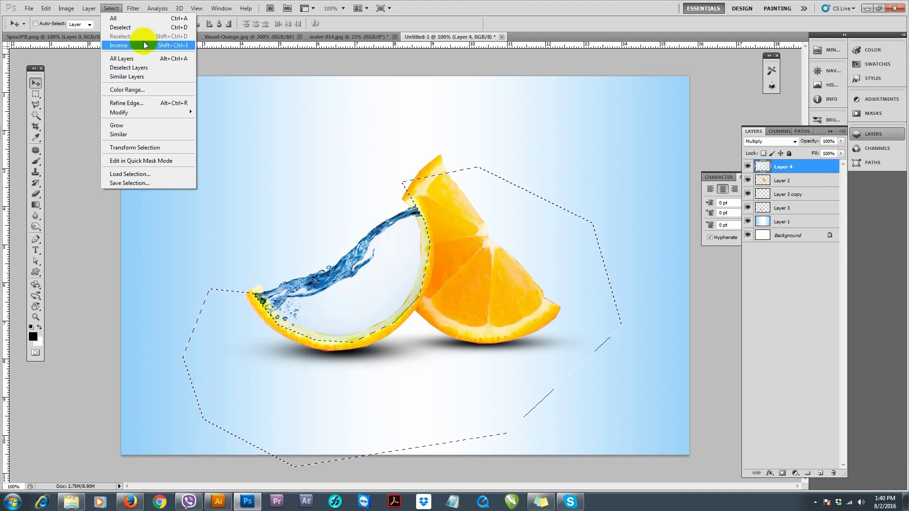
click(32, 89)
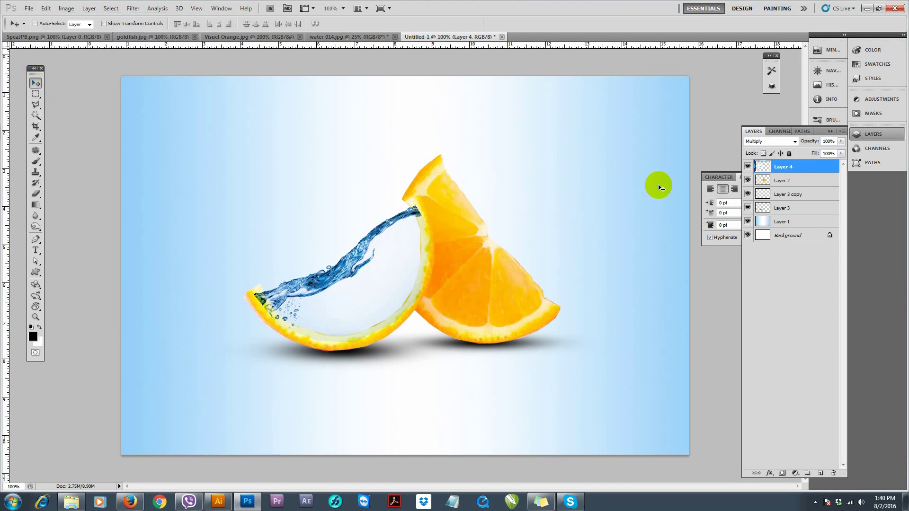
Move the water splash layer below Layer 2 and nudge it up and left
drag(812, 168, 817, 190)
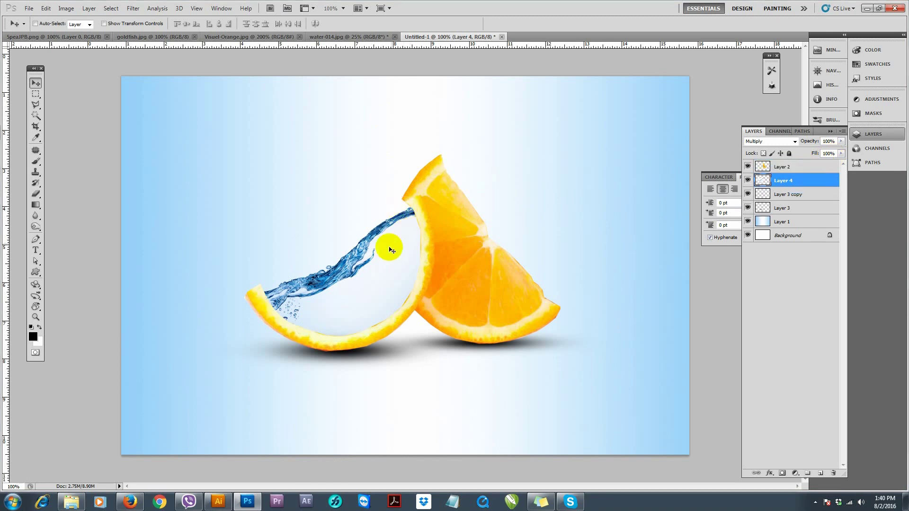
drag(351, 259, 347, 256)
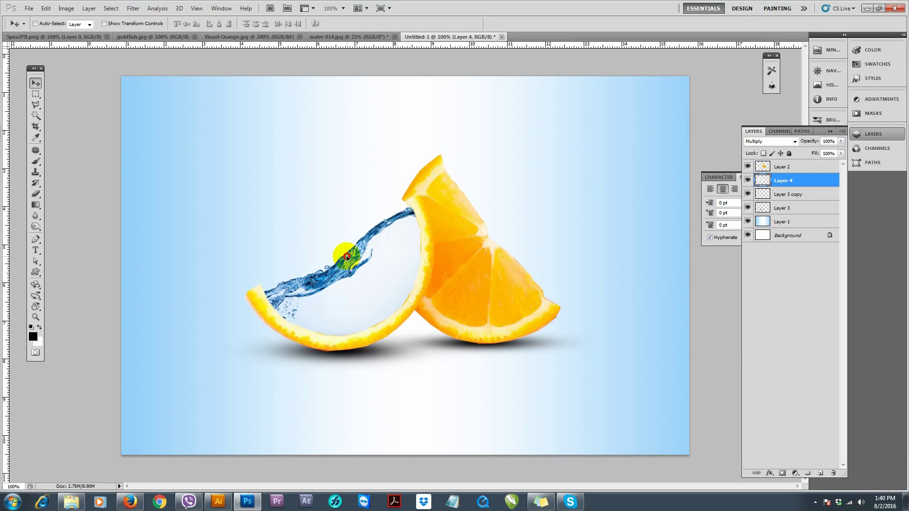
click(75, 40)
Drag the second splash into Untitled-1 and scale it down with Free Transform
mouse_move(406, 172)
mouse_down()
mouse_move(445, 40)
mouse_move(416, 271)
mouse_move(407, 256)
mouse_up()
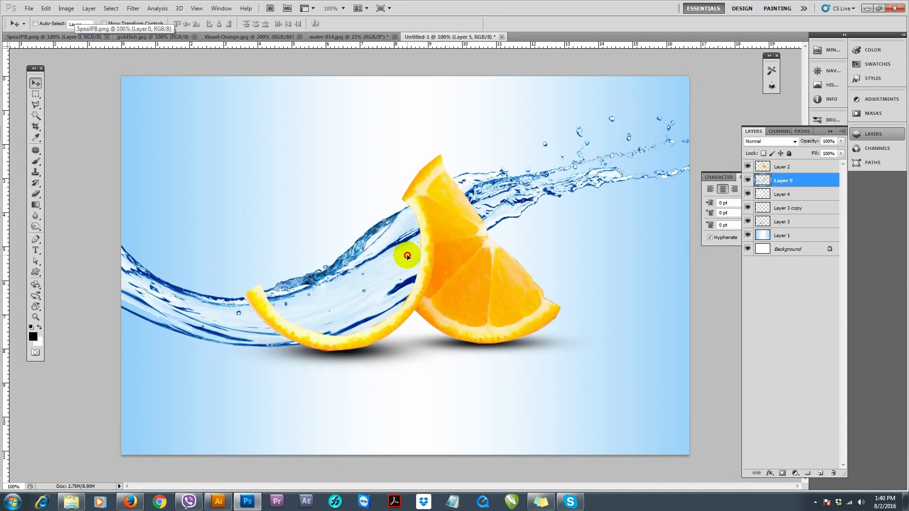
click(46, 8)
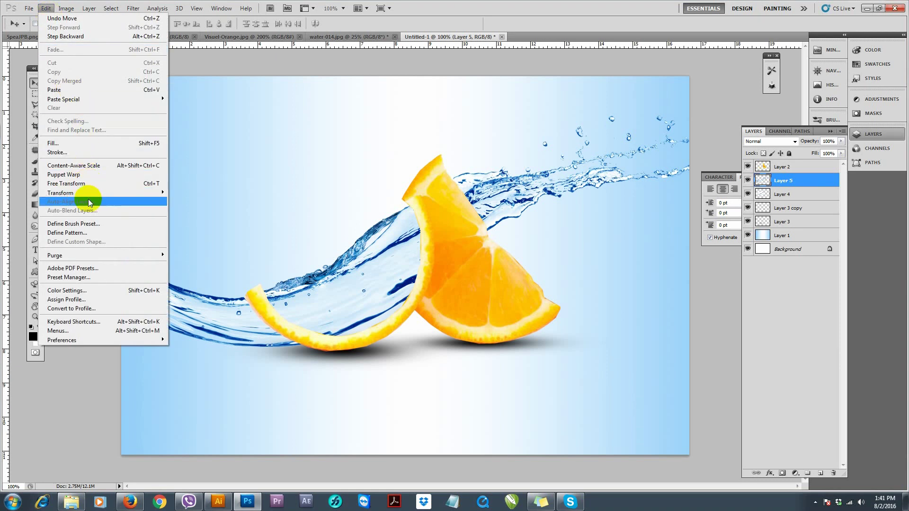
click(91, 185)
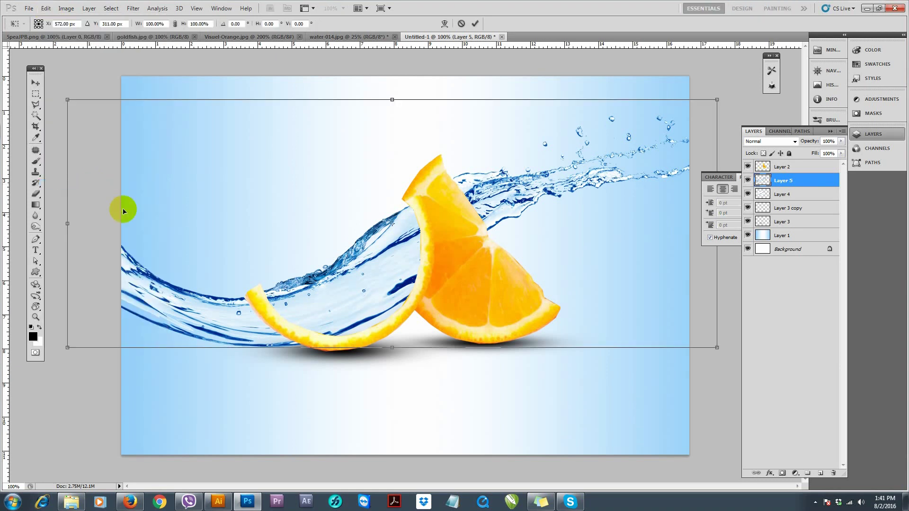
drag(67, 97, 284, 161)
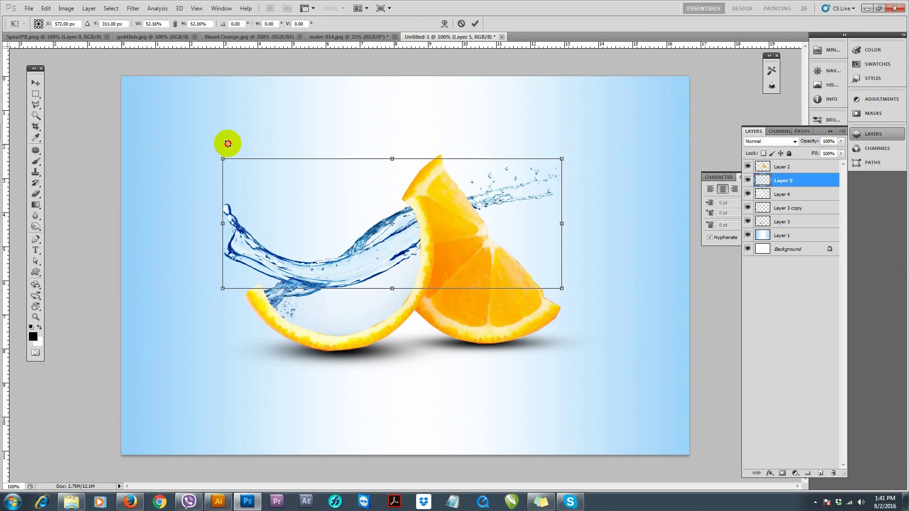
drag(333, 227, 254, 267)
drag(198, 219, 214, 224)
Flip the splash horizontally, tilt it, shrink it to about a quarter, and commit
right_click(246, 258)
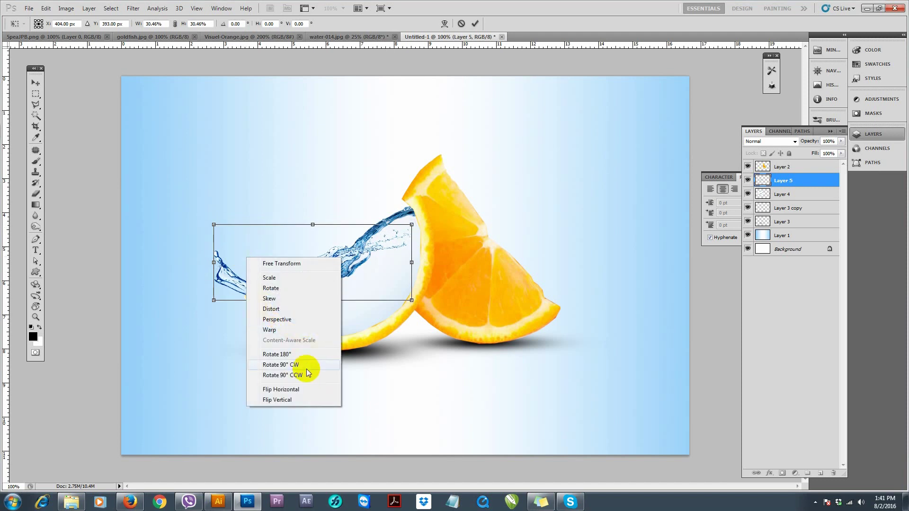
click(304, 391)
drag(349, 288, 300, 297)
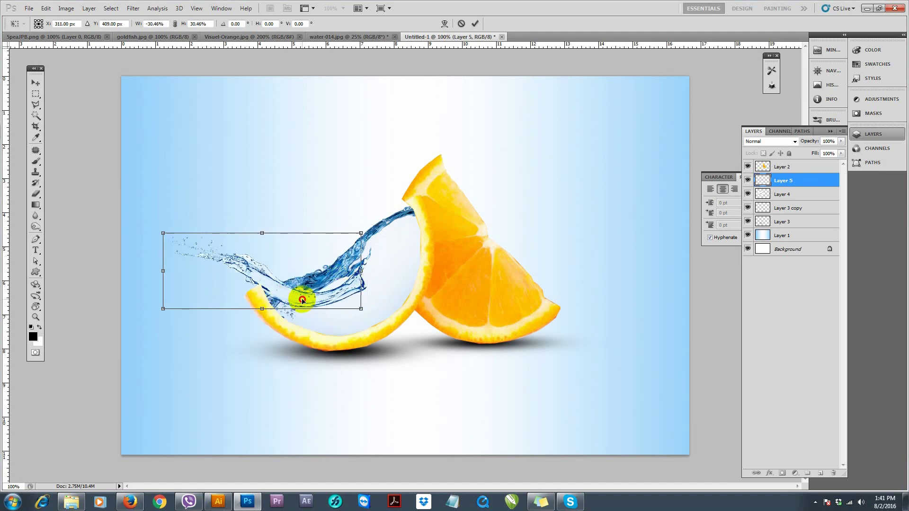
drag(401, 288, 402, 268)
drag(364, 297, 336, 298)
key(shift+Left)
key(shift+Left)
key(shift+Down)
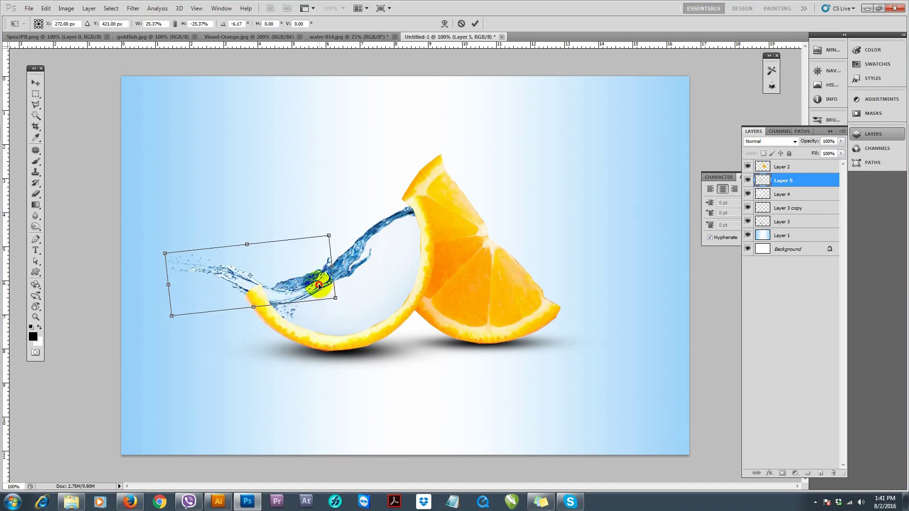
drag(320, 285, 318, 284)
key(Return)
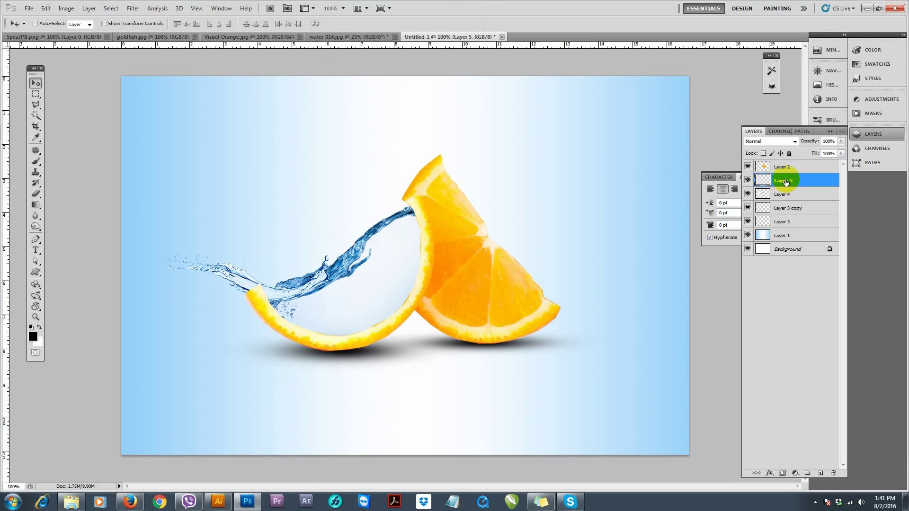
Move Layer 5 above Layer 2, set it to Multiply, and fine-tune its position
drag(781, 180, 782, 165)
drag(313, 284, 314, 285)
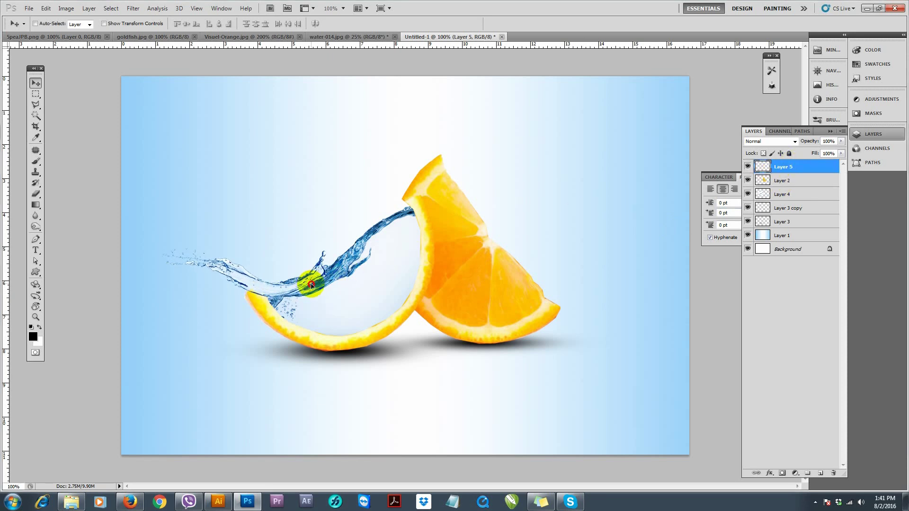
scroll(314, 287, up, 1)
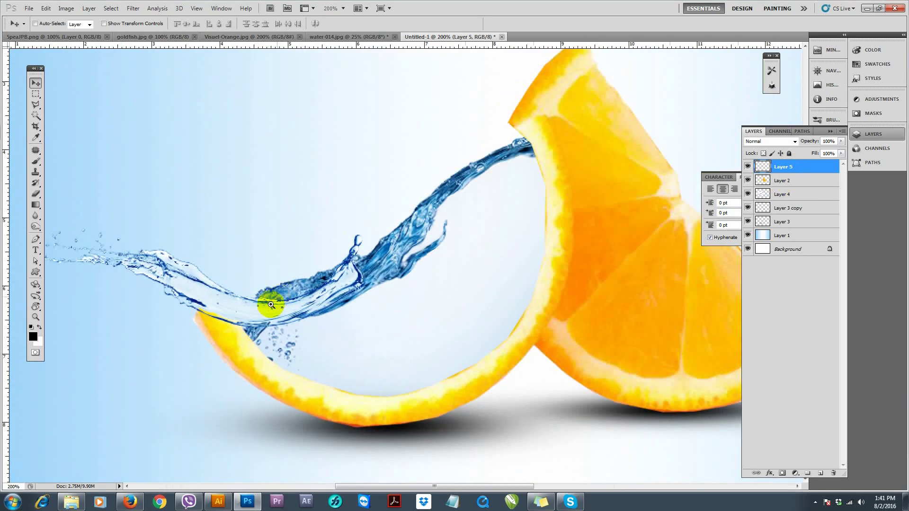
drag(316, 305, 322, 299)
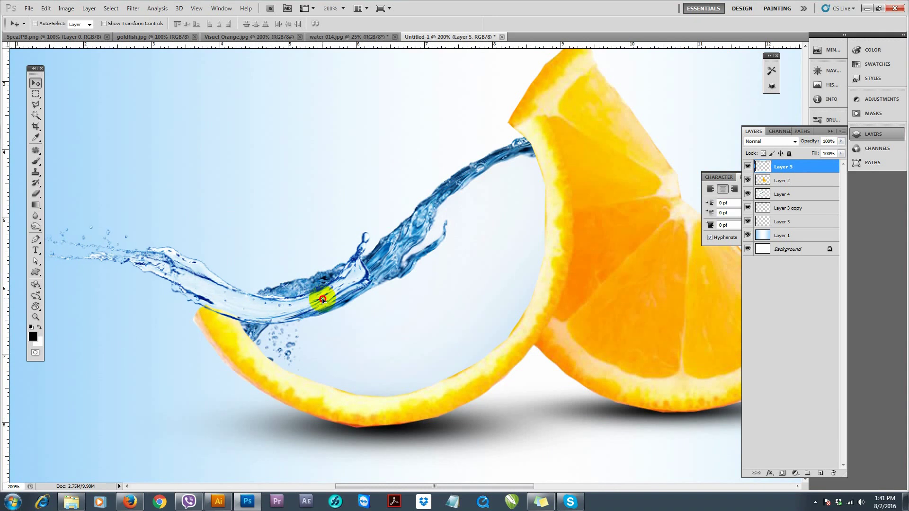
click(771, 141)
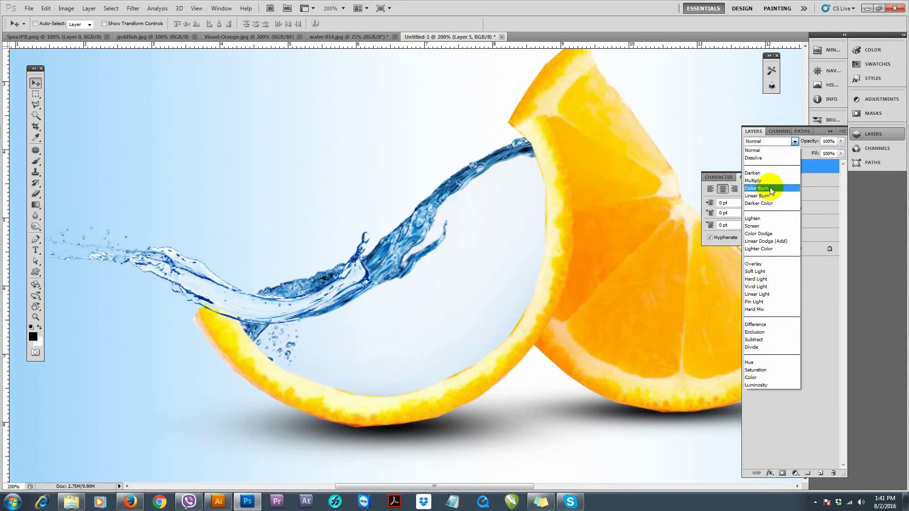
click(773, 181)
drag(308, 289, 304, 284)
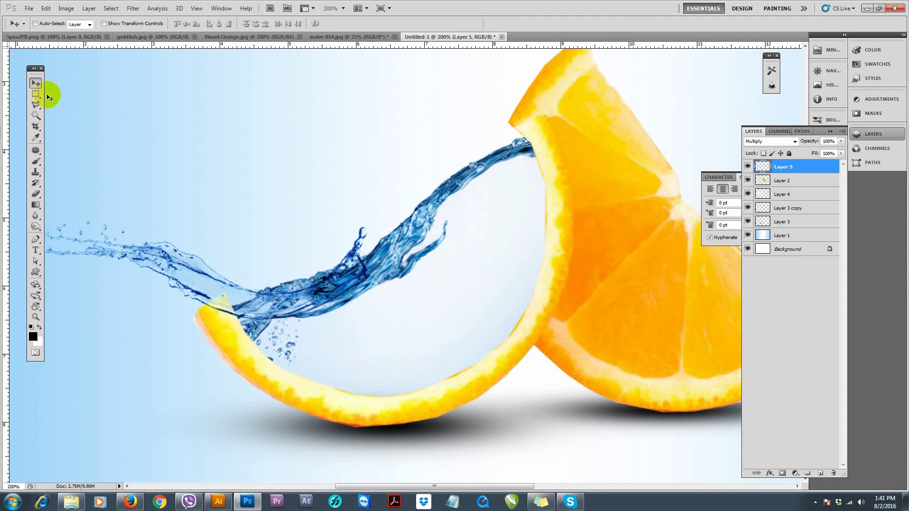
Erase the splash tip and the rough water where the two splashes overlap
click(36, 194)
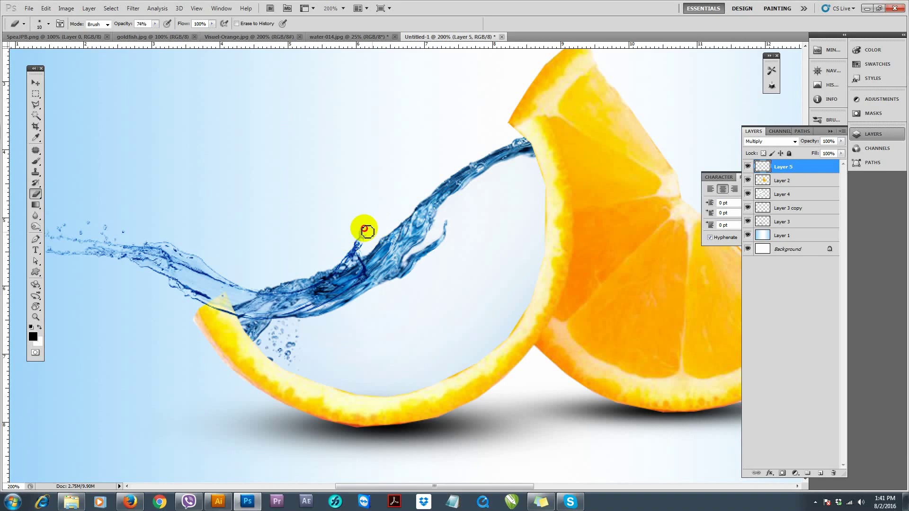
click(353, 246)
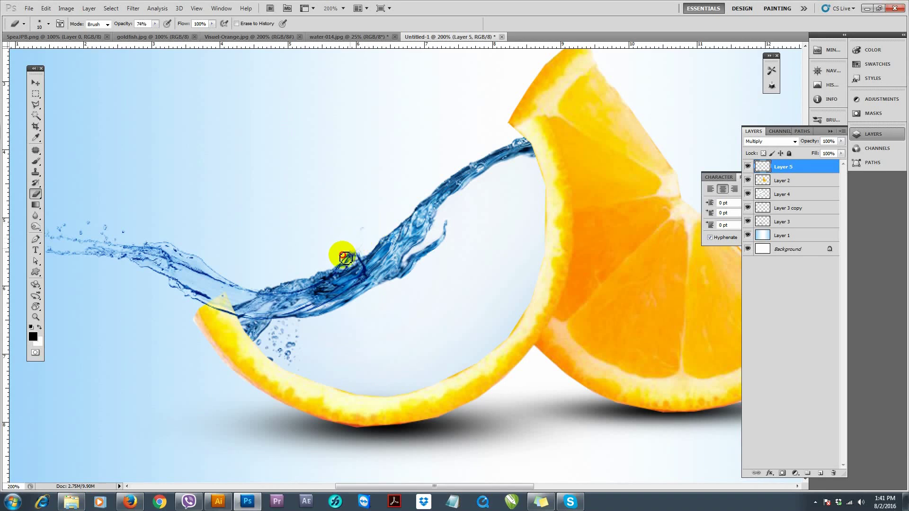
mouse_move(338, 267)
mouse_down()
mouse_move(362, 227)
mouse_move(358, 271)
mouse_move(279, 293)
mouse_up()
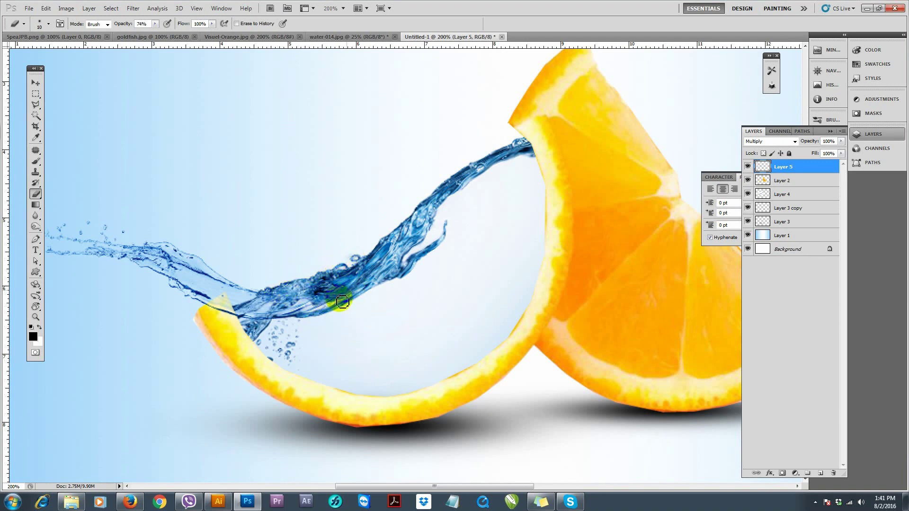
click(36, 83)
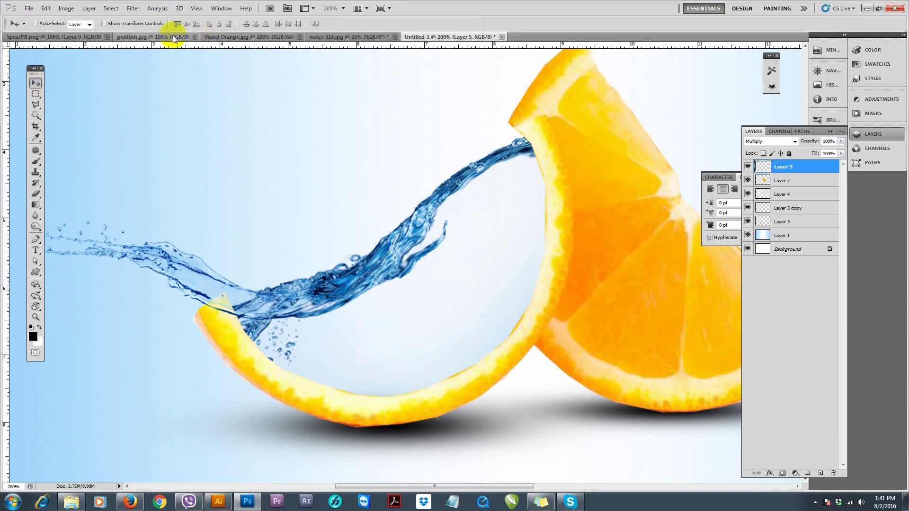
Drop the goldfish into the composition as Layer 6 and set it to Multiply
click(155, 38)
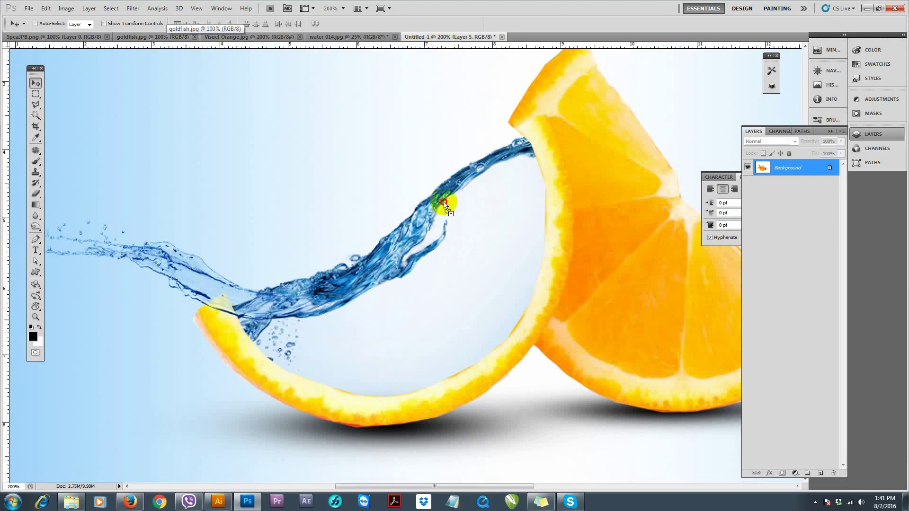
drag(443, 40, 438, 253)
alt+click(438, 262)
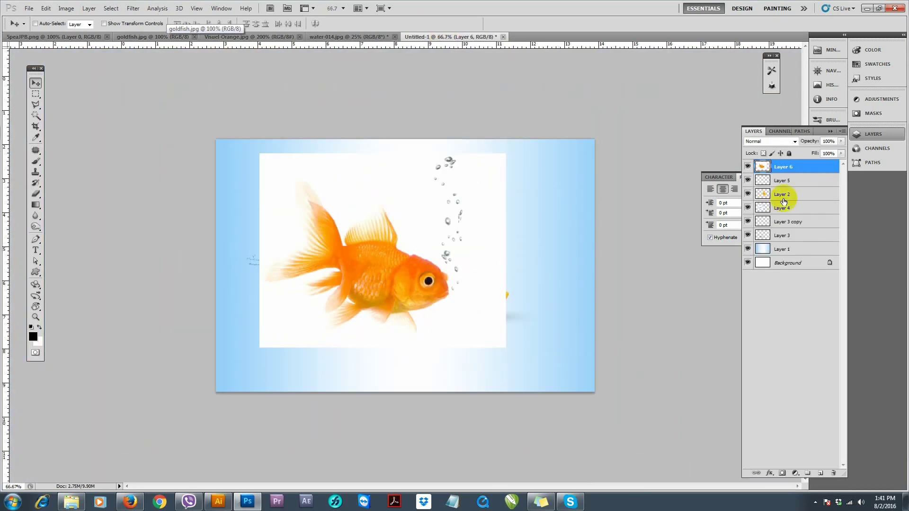
click(776, 142)
click(765, 181)
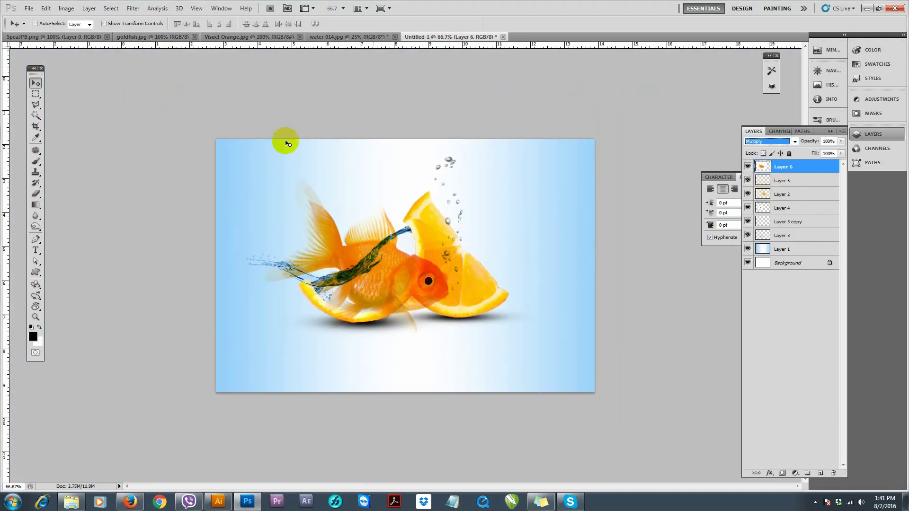
Shrink the goldfish, flip it to face left, and place it inside the hollow slice
click(47, 9)
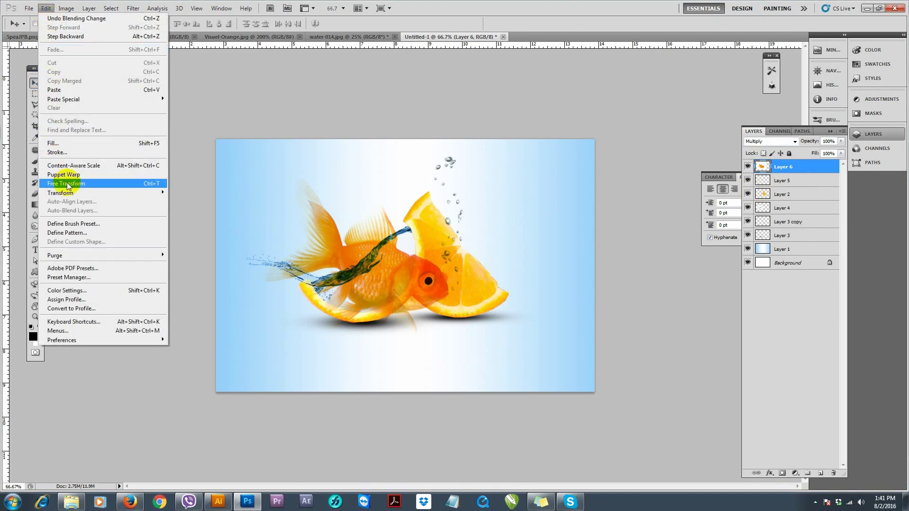
click(116, 184)
drag(507, 152, 408, 217)
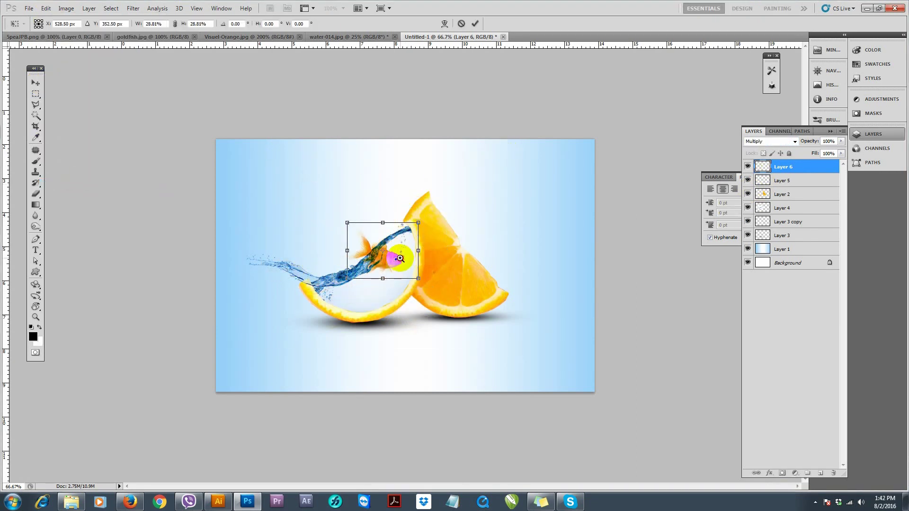
ctrl+click(401, 258)
drag(388, 259, 381, 309)
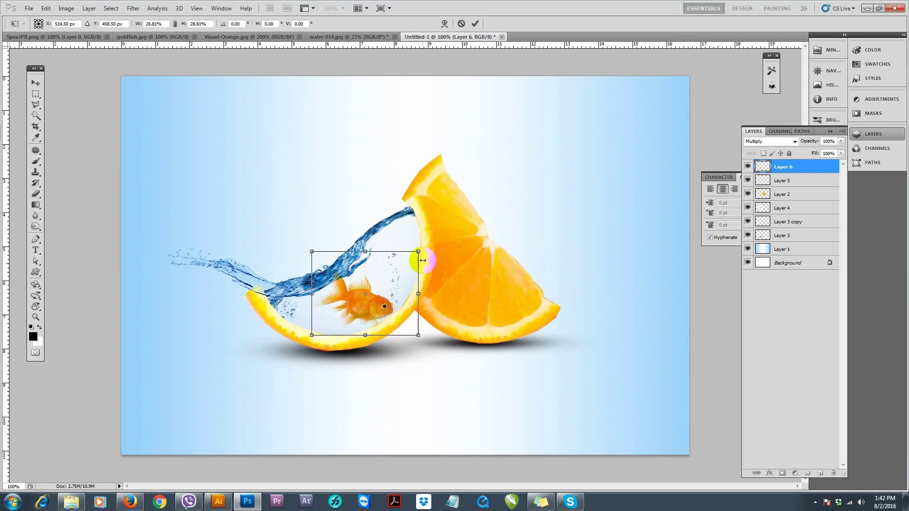
drag(417, 251, 410, 258)
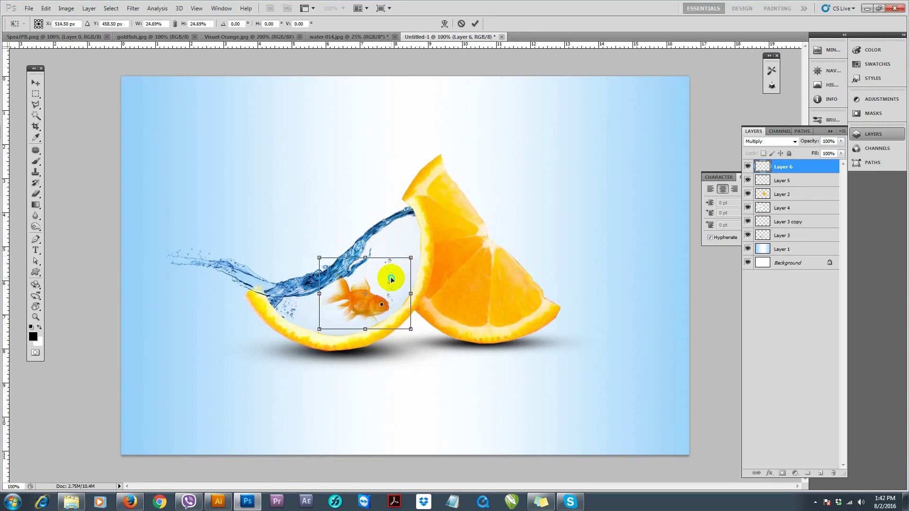
right_click(391, 279)
drag(373, 306, 361, 296)
drag(400, 259, 398, 263)
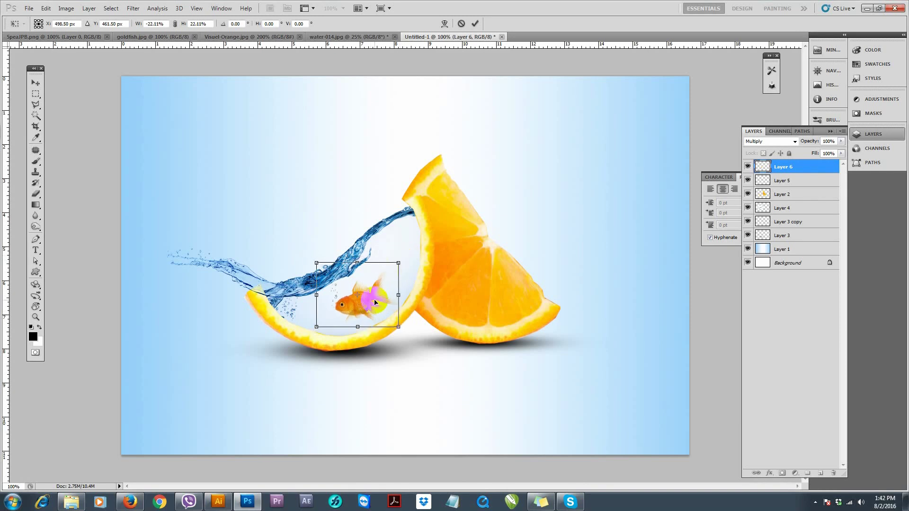
double_click(370, 310)
drag(368, 302, 369, 300)
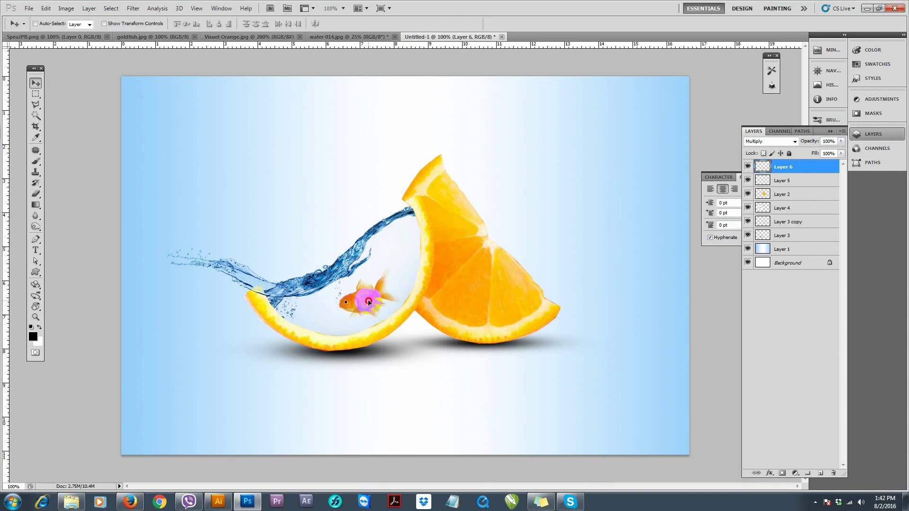
Select the goldfish, splash and slice layers (Layers 3–6) and move them up together
click(790, 182)
shift+click(788, 236)
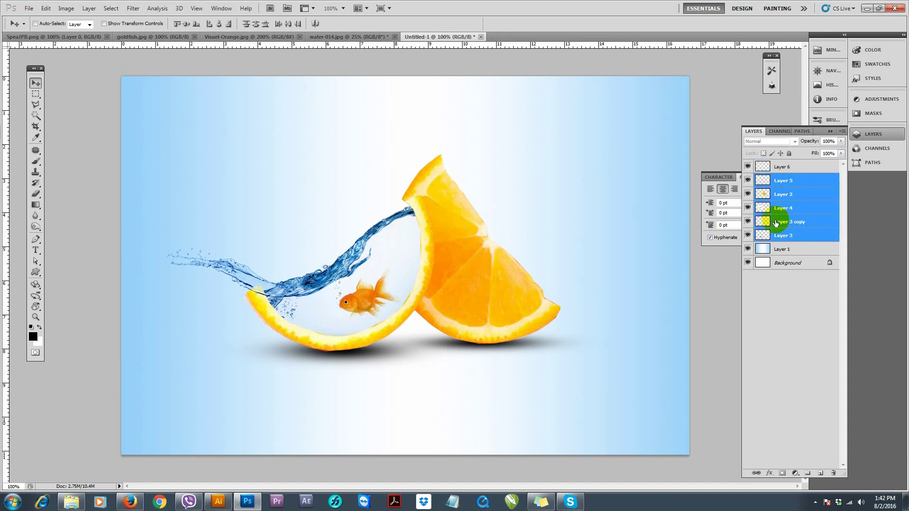
click(795, 167)
shift+click(798, 237)
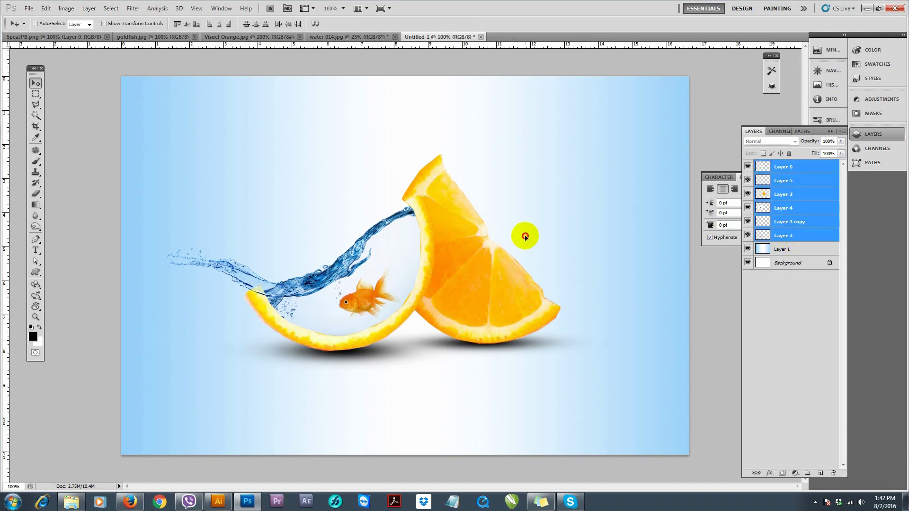